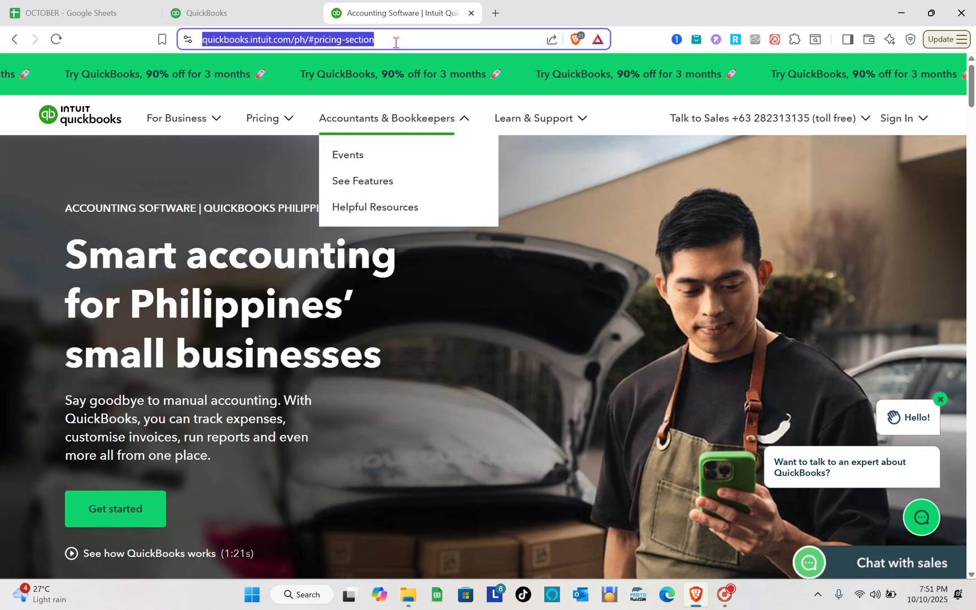
Open quickbooks.intuit.com/ph/ and go to the pricing section to examine the available plans
type("qu")
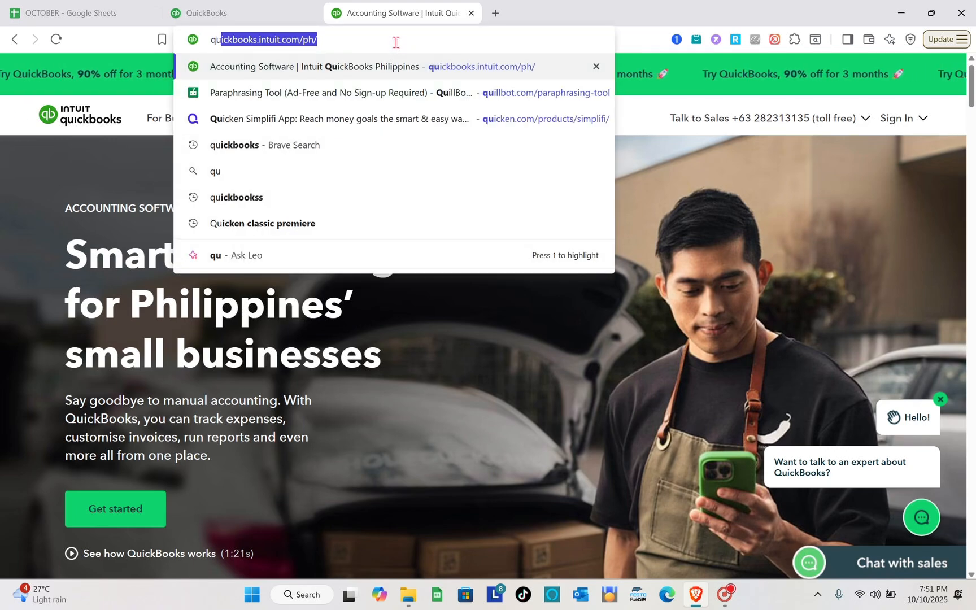
key("Return")
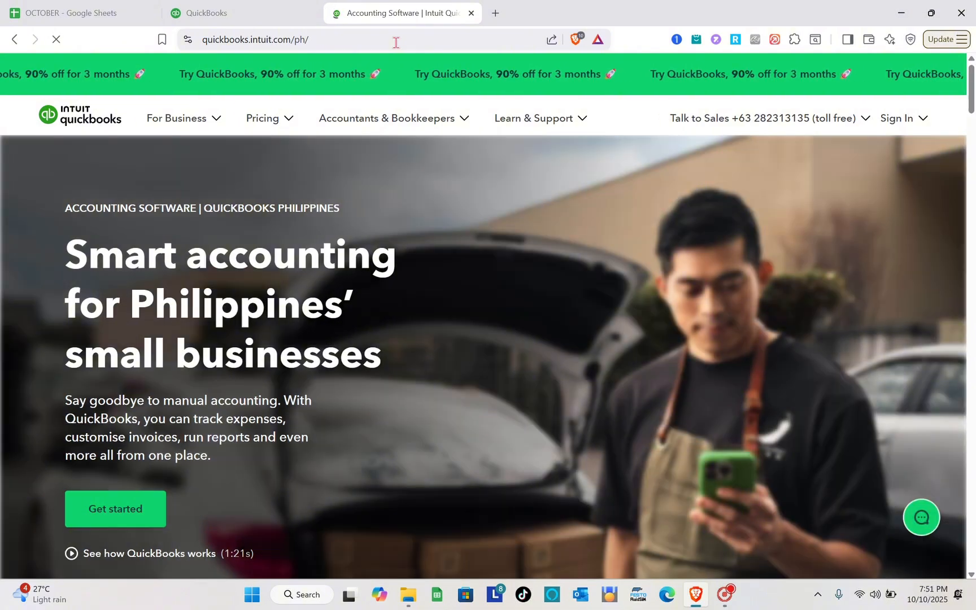
scroll(449, 325, "down", 3)
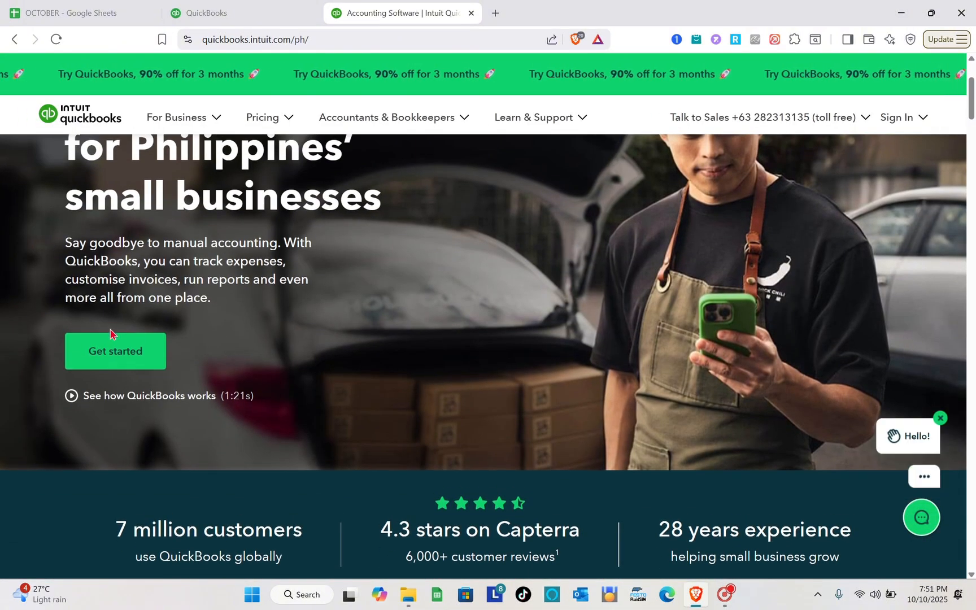
left_click(115, 347)
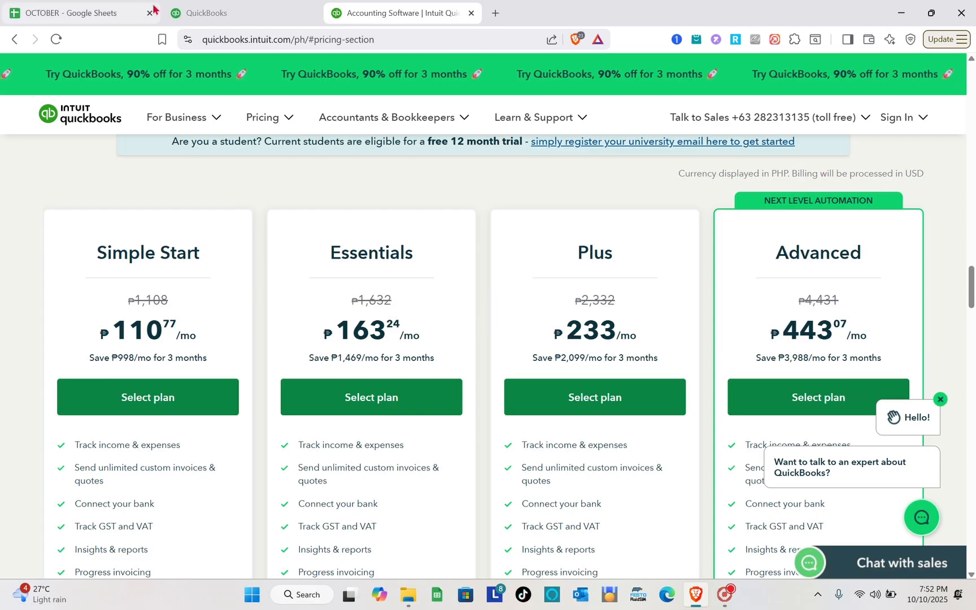
Switch to the QuickBooks company account, open its company settings and choose Other as the industry
left_click(206, 13)
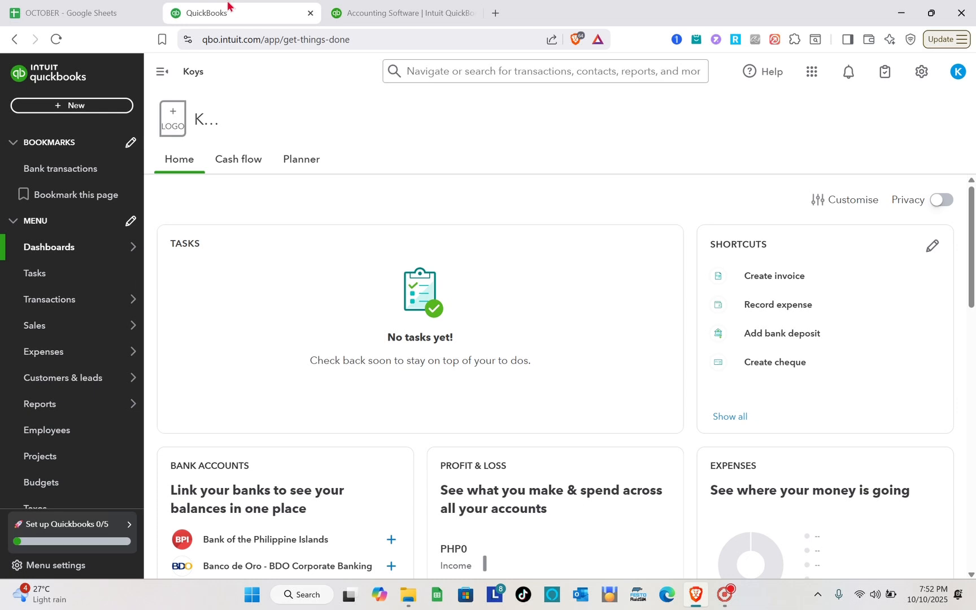
left_click(172, 130)
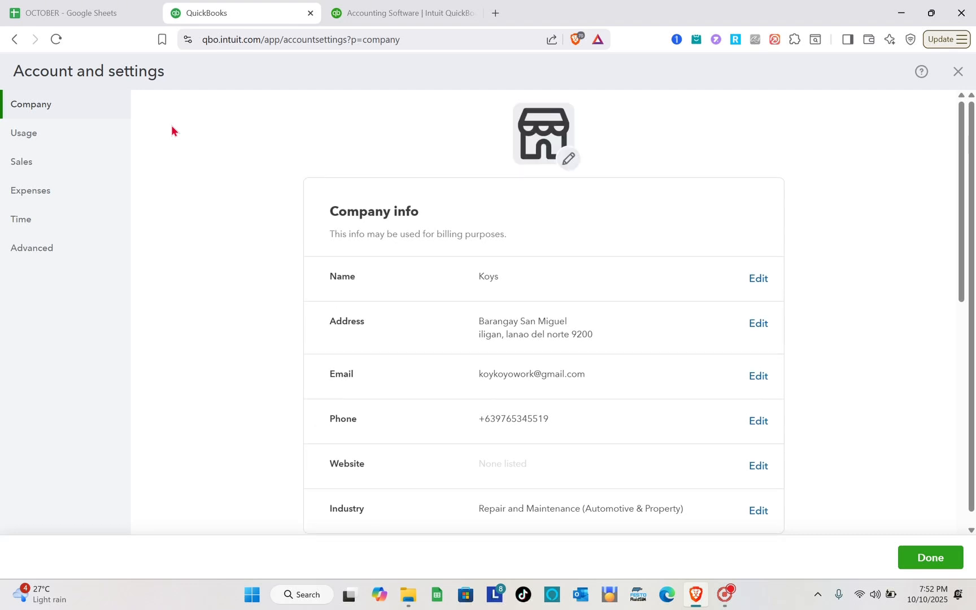
scroll(468, 316, "down", 2)
left_click(760, 396)
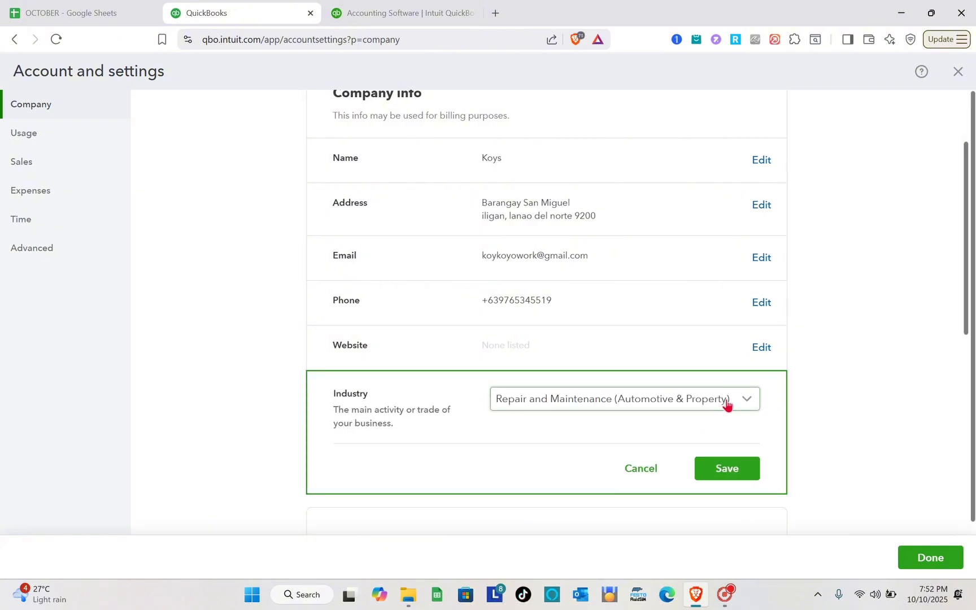
left_click(723, 404)
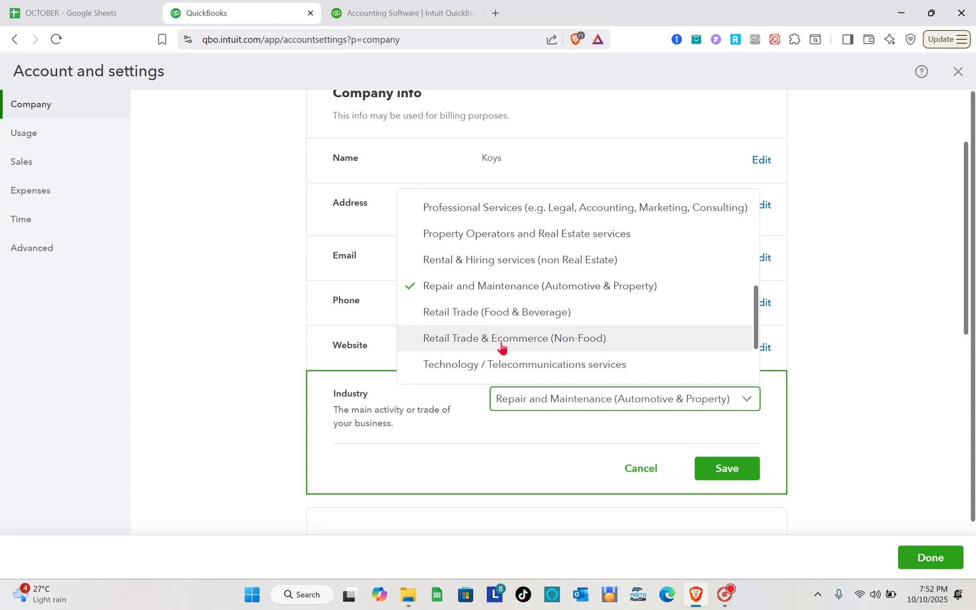
scroll(515, 301, "up", 2)
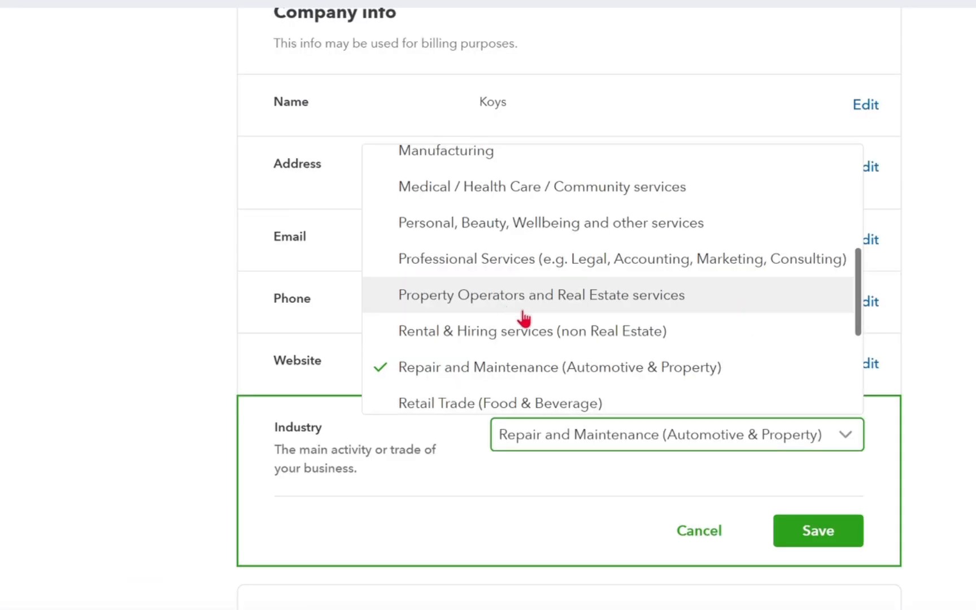
scroll(524, 317, "down", 4)
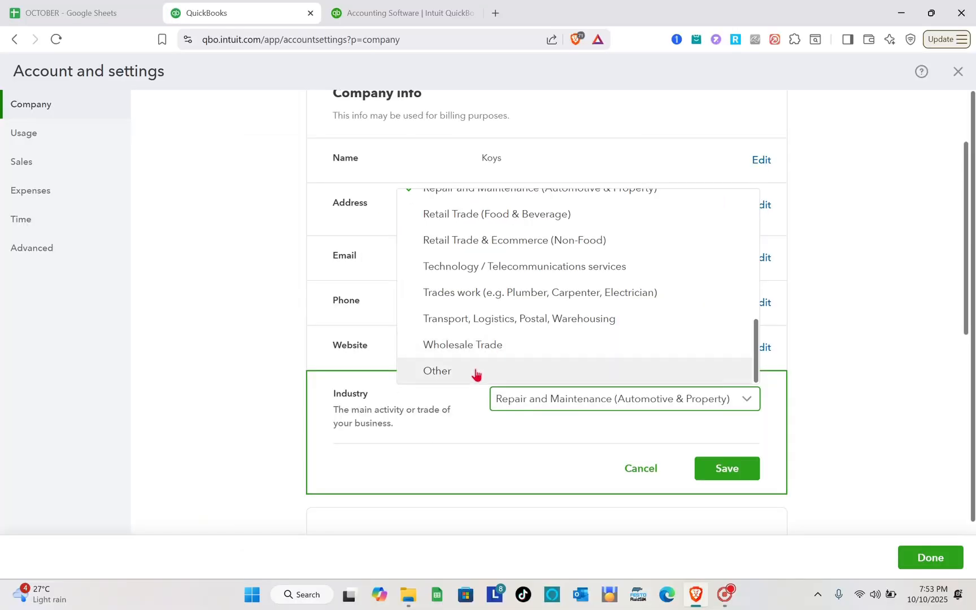
left_click(476, 372)
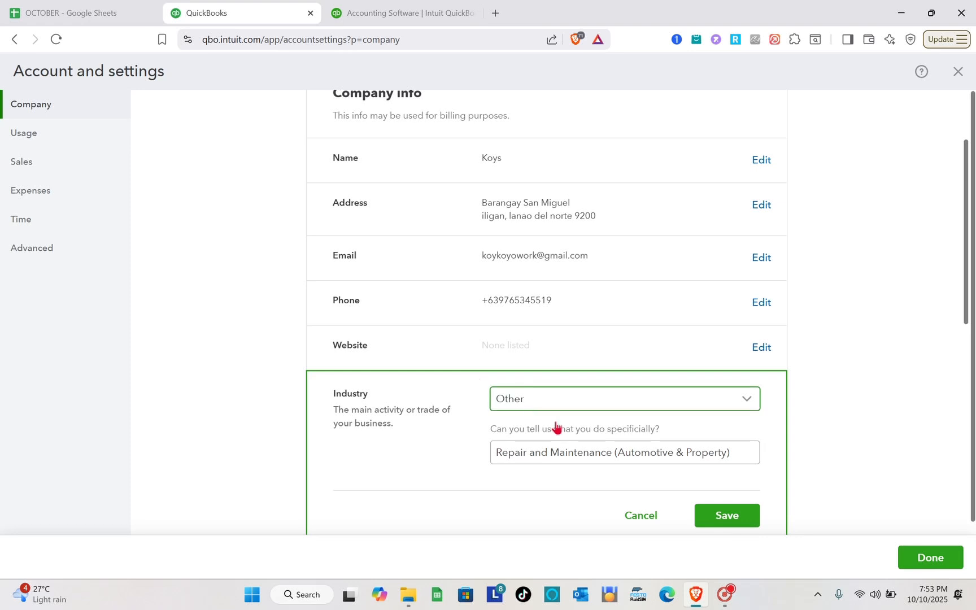
Replace the specific business activity with "Constraction" and save the industry setting
triple_click(557, 453)
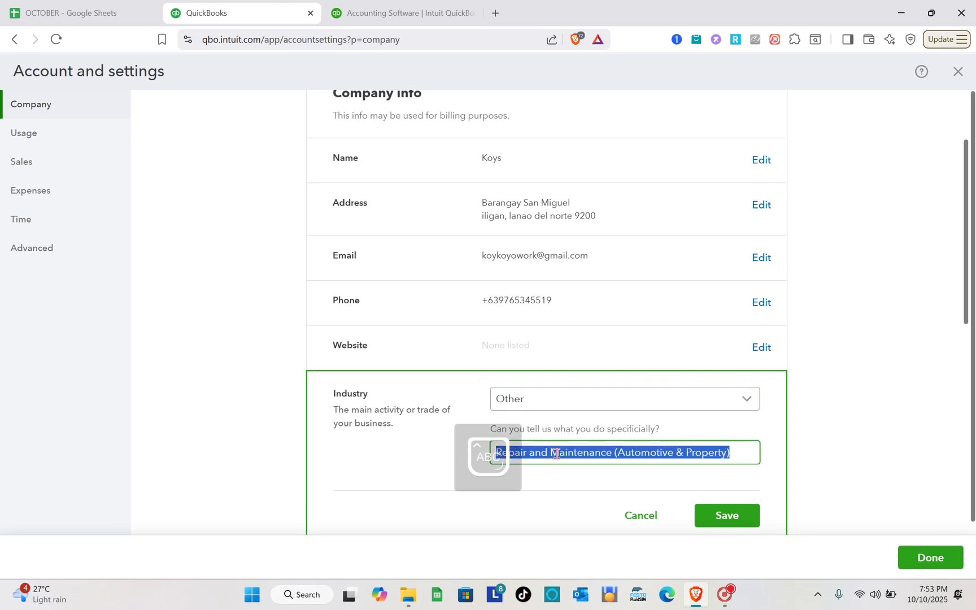
type("Constraction")
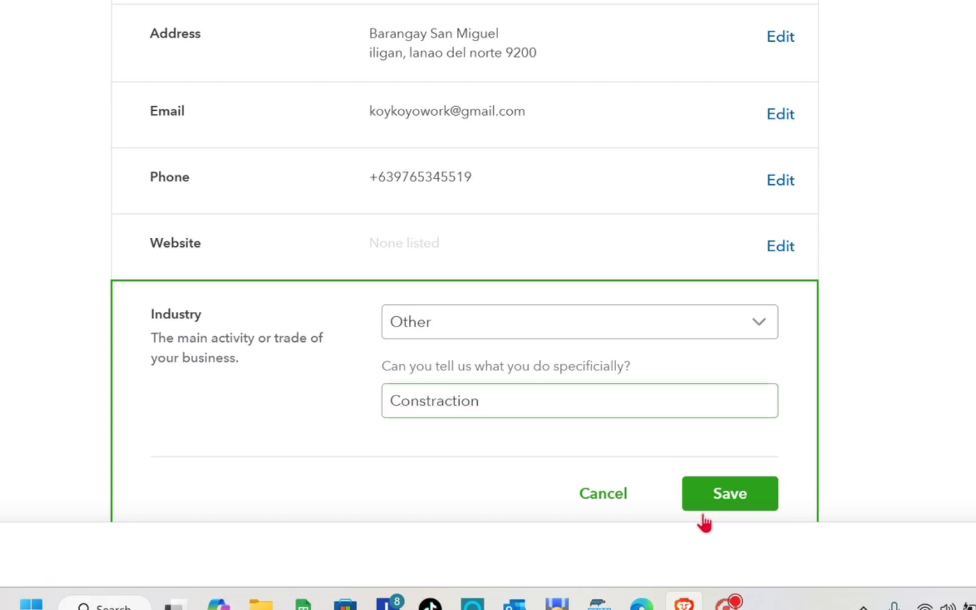
left_click(725, 504)
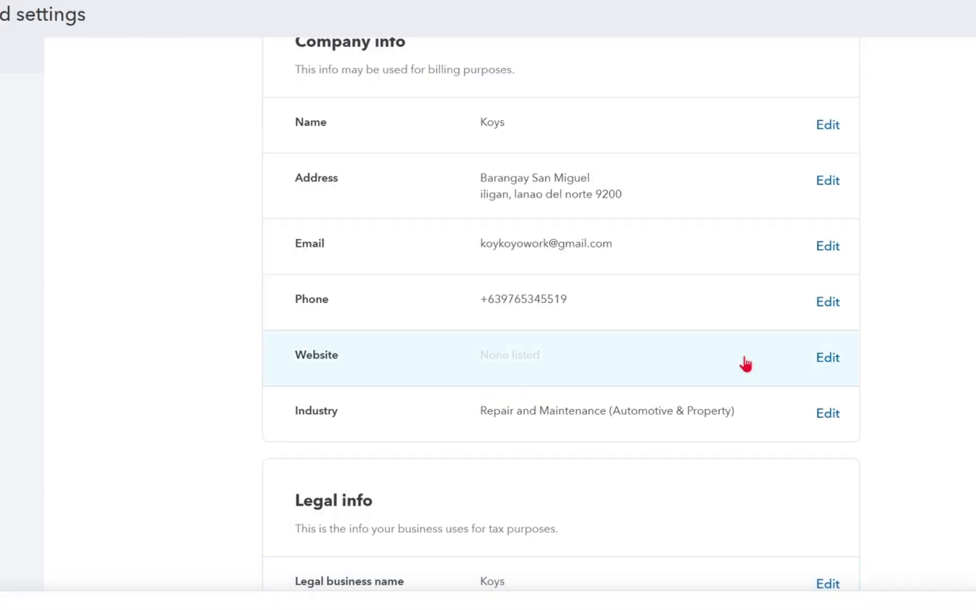
Look over the remaining company settings, then close Account and settings and return to the dashboard
scroll(694, 353, "down", 7)
scroll(745, 364, "up", 8)
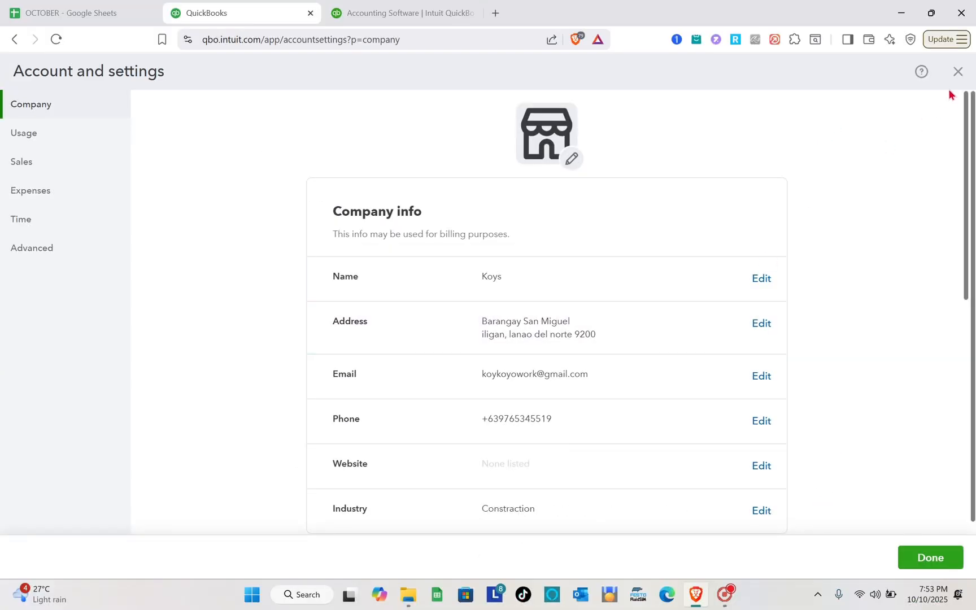
left_click(957, 71)
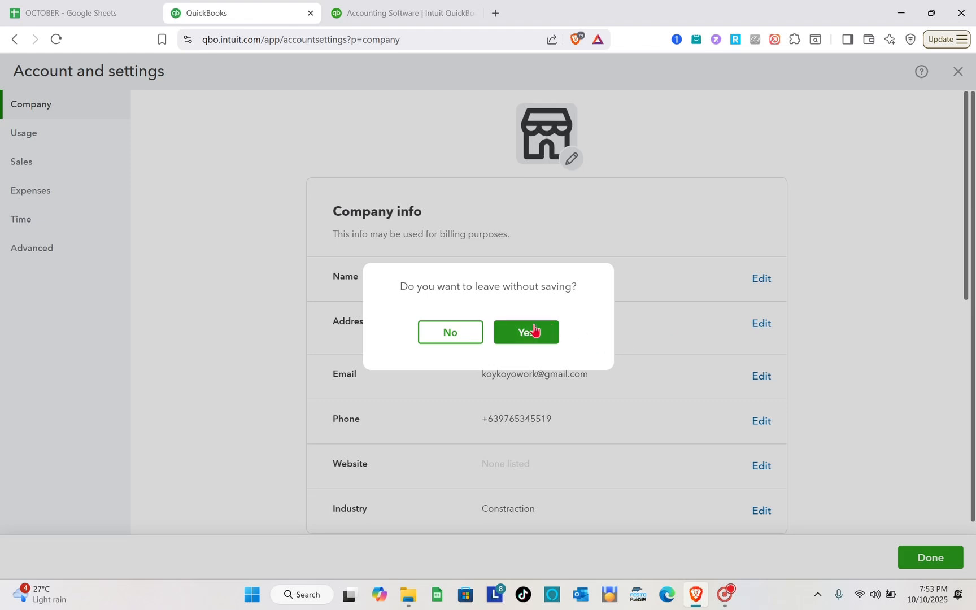
left_click(473, 333)
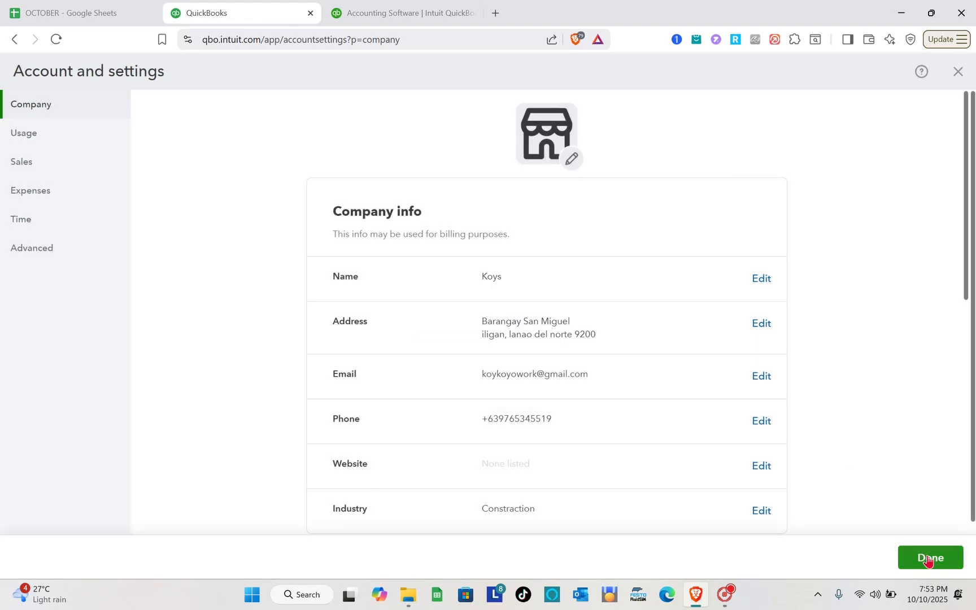
left_click(932, 559)
left_click(520, 333)
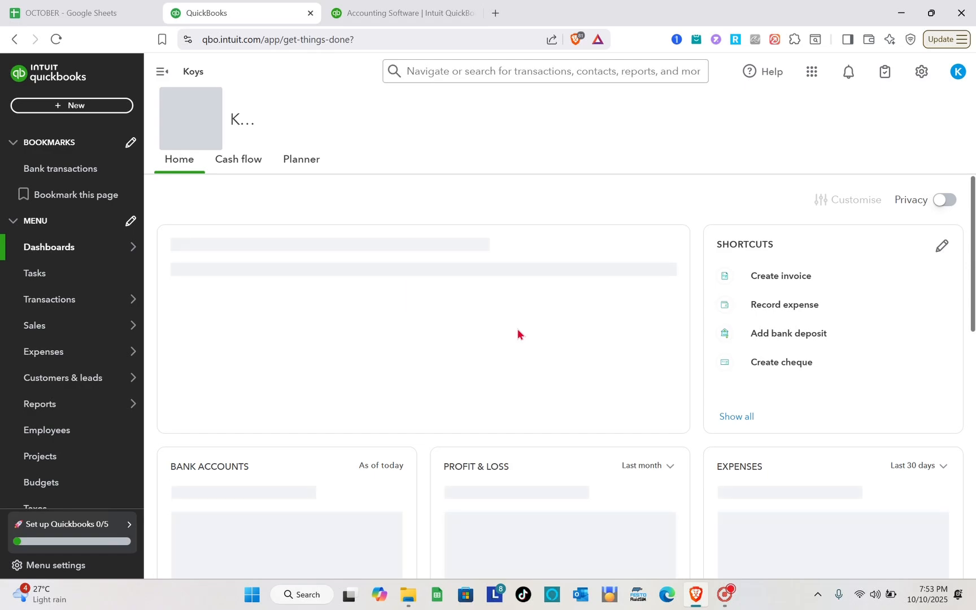
Open the Products & services list under Sales and start adding a new service
mouse_move(75, 326)
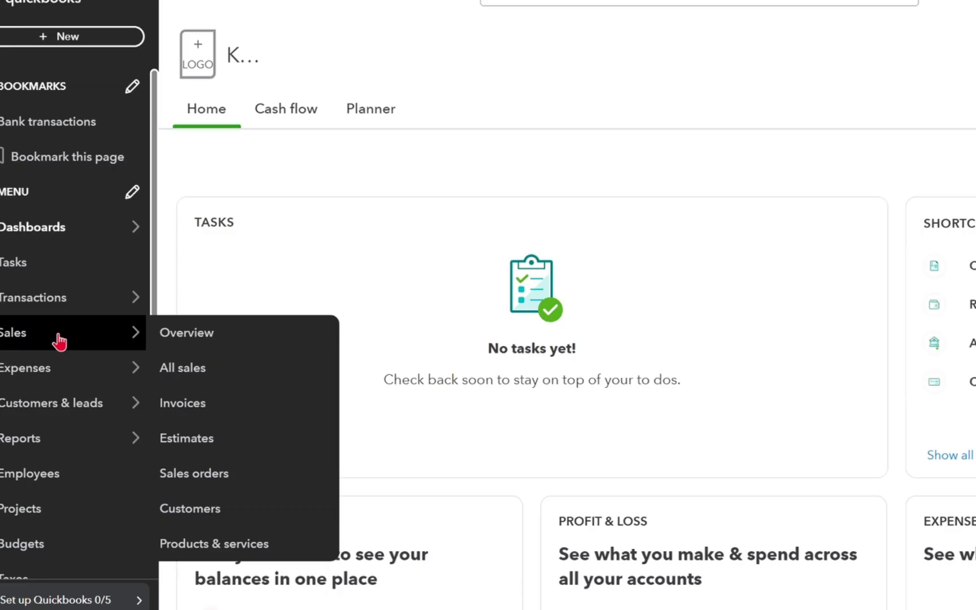
left_click(59, 338)
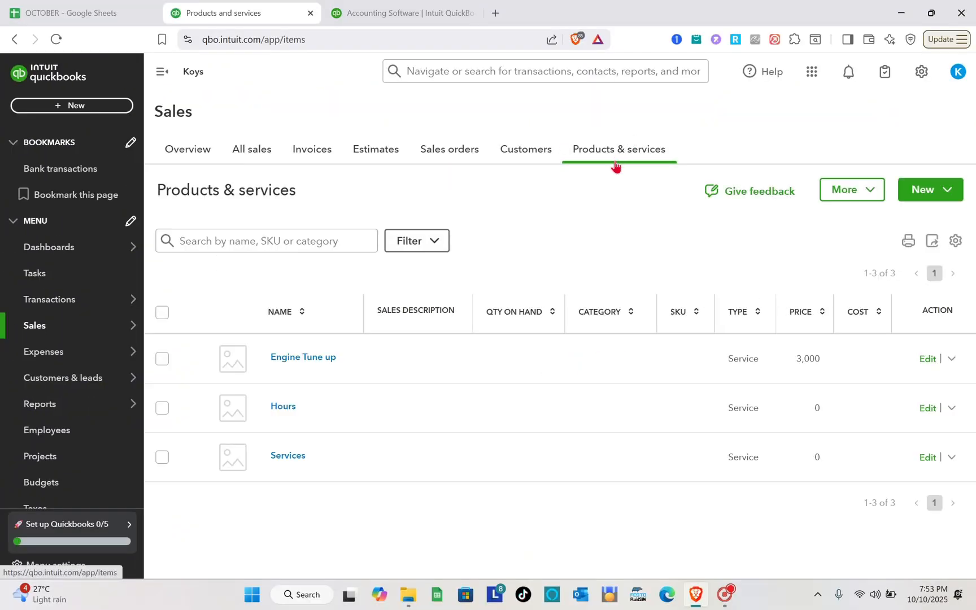
left_click(916, 193)
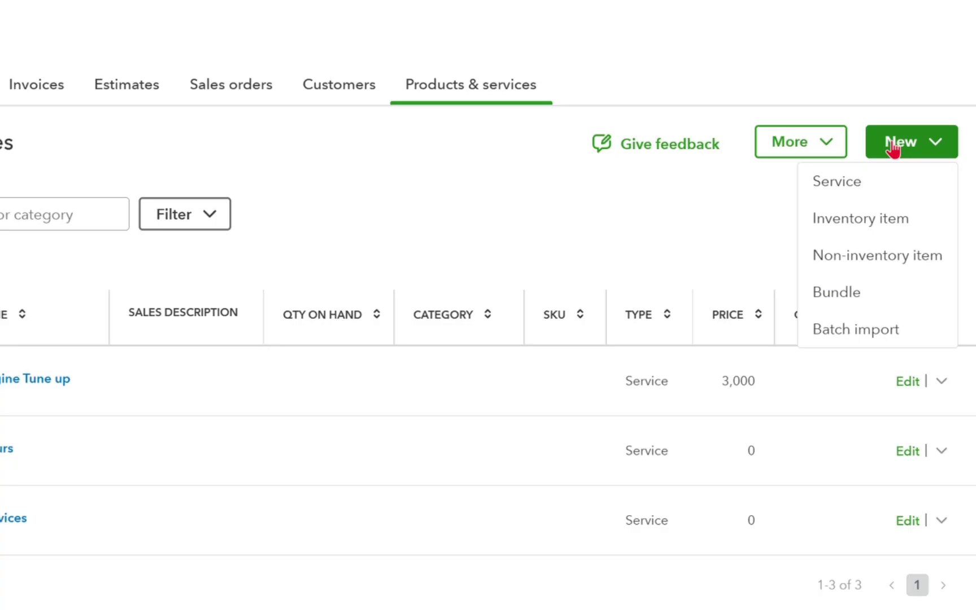
left_click(867, 186)
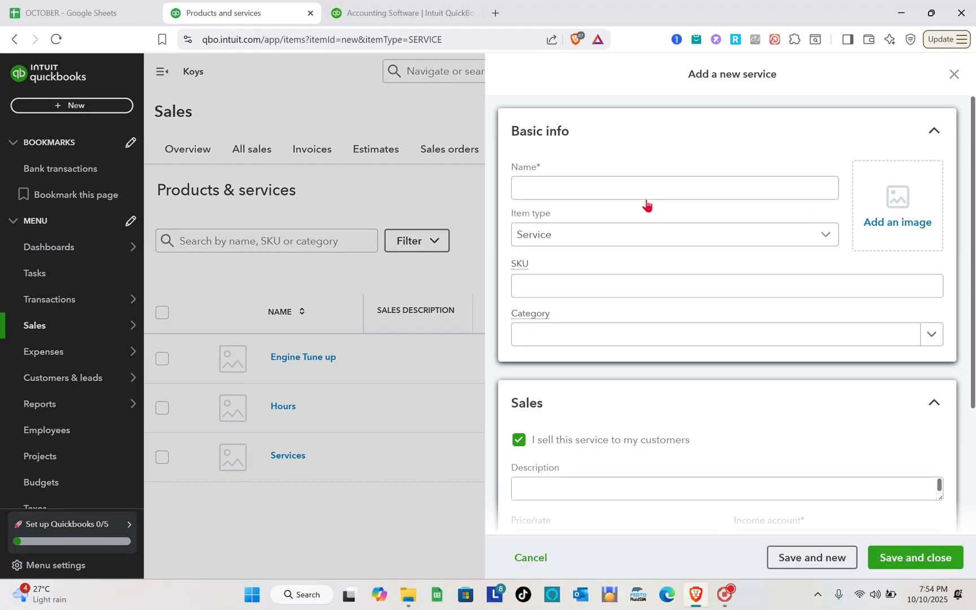
Name the new service "House Framing"
left_click(603, 184)
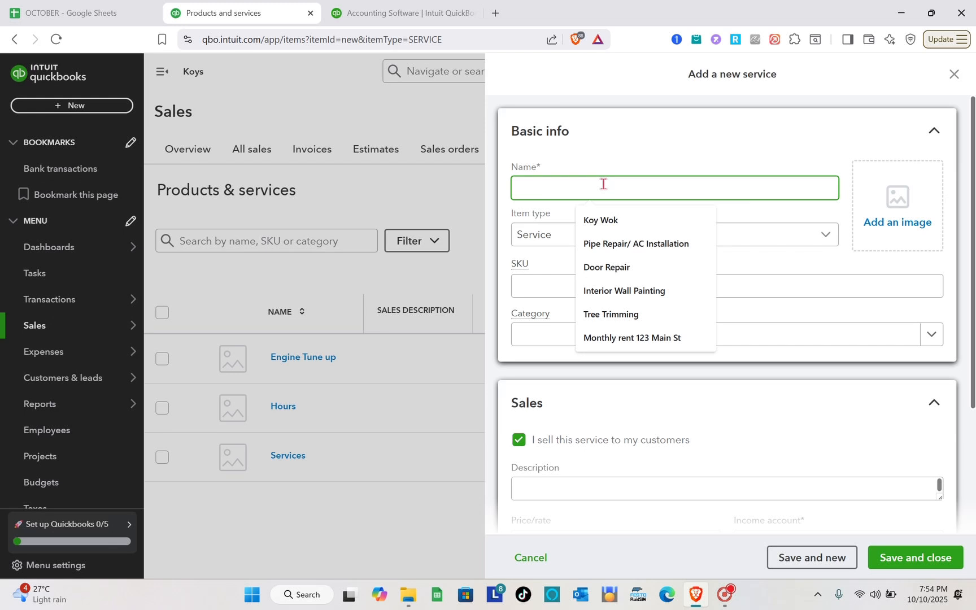
type("House Frai")
key("BackSpace")
type("ming")
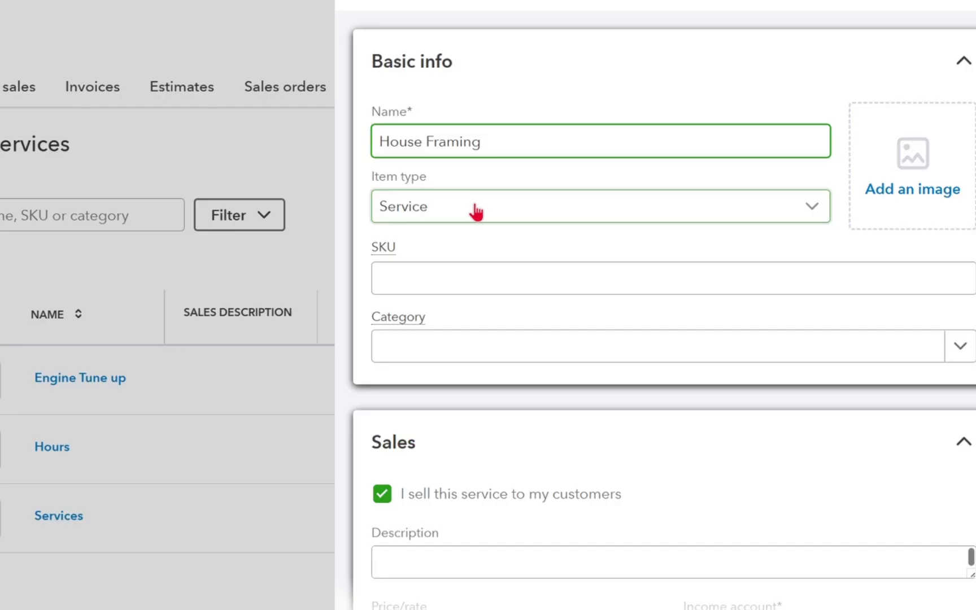
Set the House Framing service's price/rate to 3000, leaving the category empty, and save the service
scroll(457, 338, "down", 1)
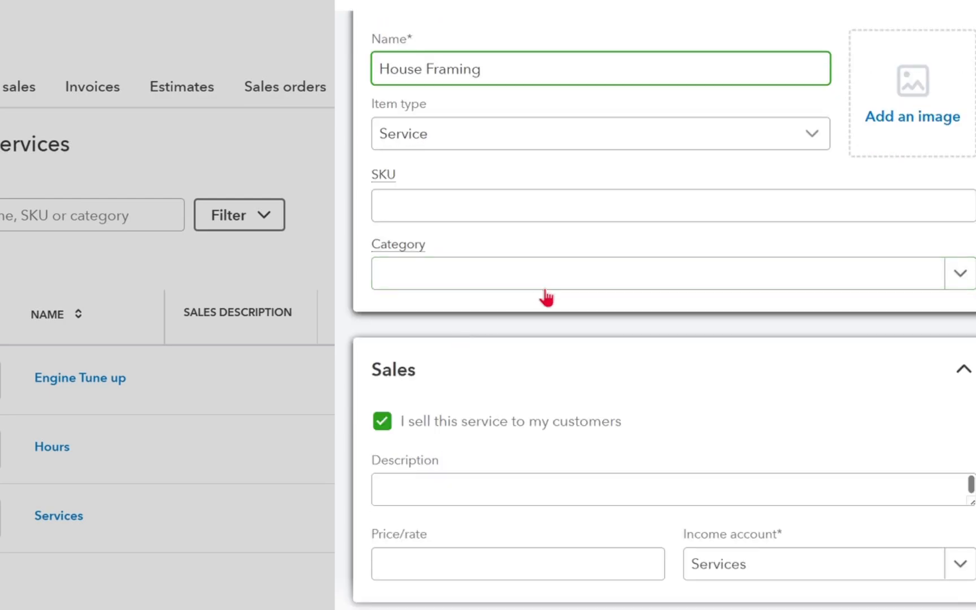
left_click(557, 290)
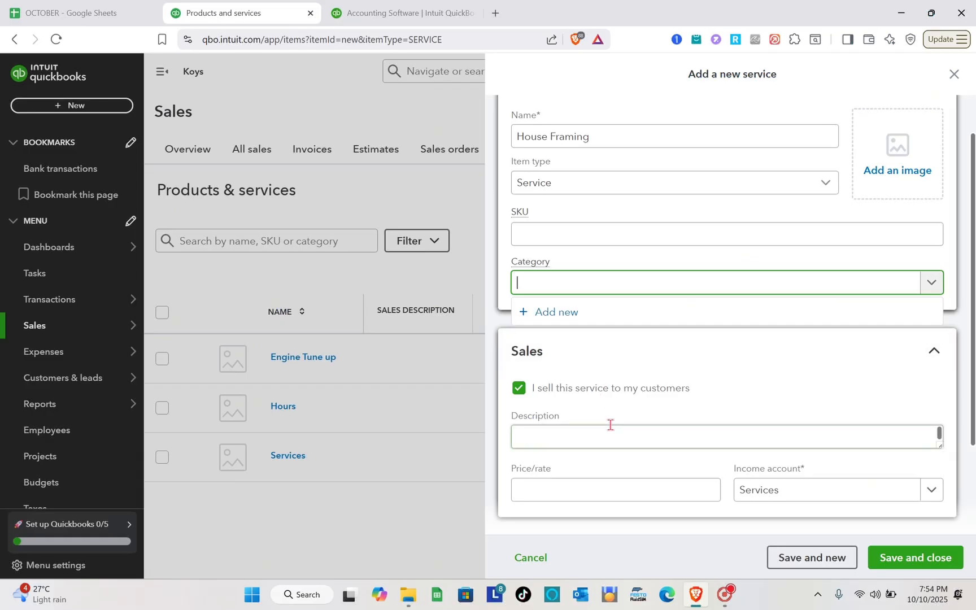
scroll(608, 425, "down", 2)
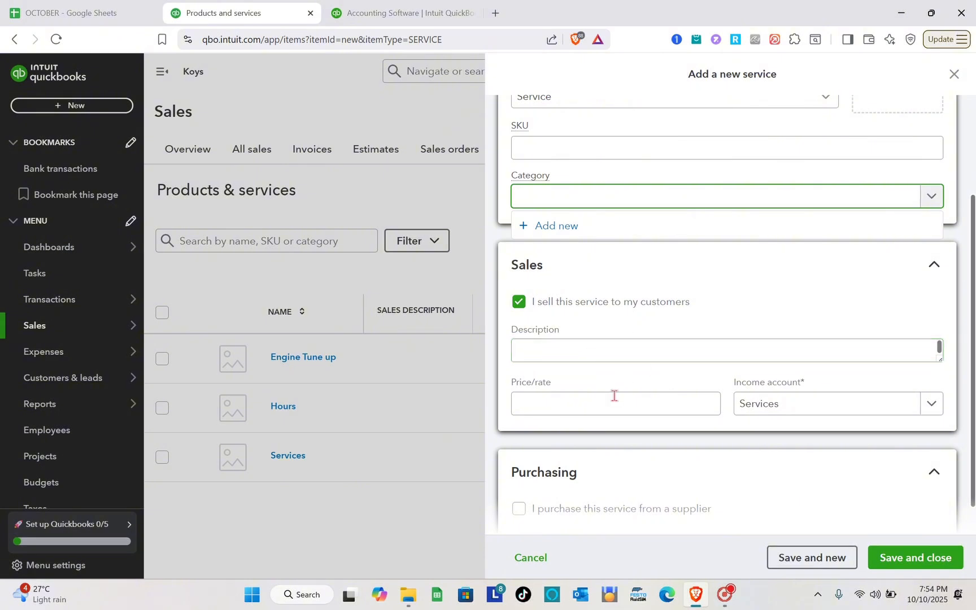
left_click(618, 417)
left_click(623, 404)
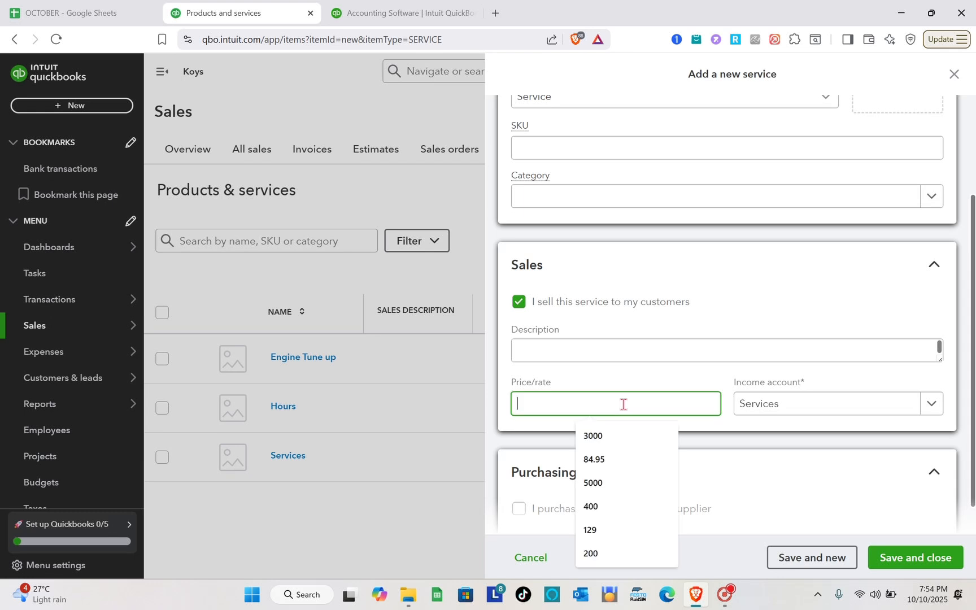
left_click(603, 433)
scroll(650, 344, "up", 3)
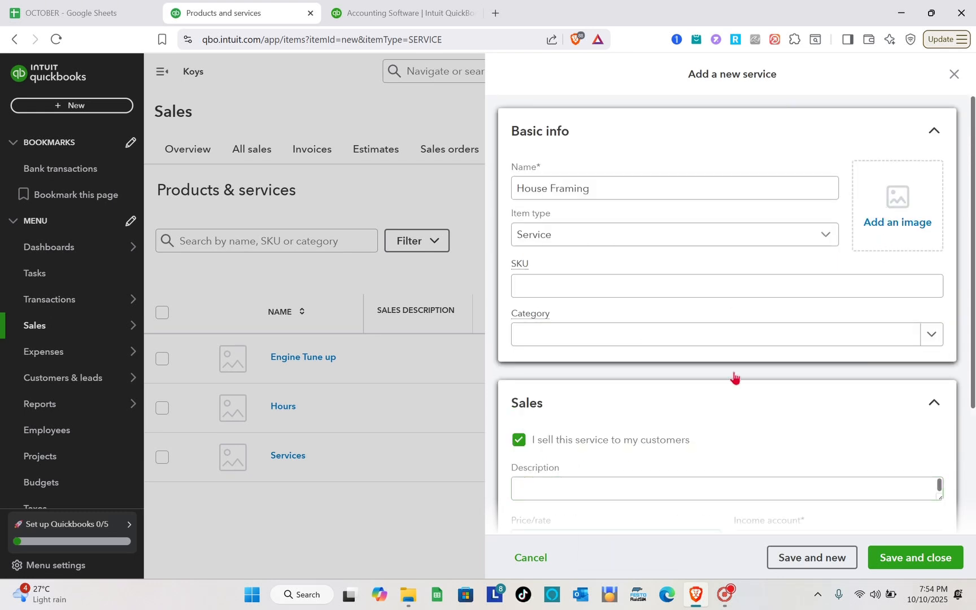
scroll(732, 395, "down", 3)
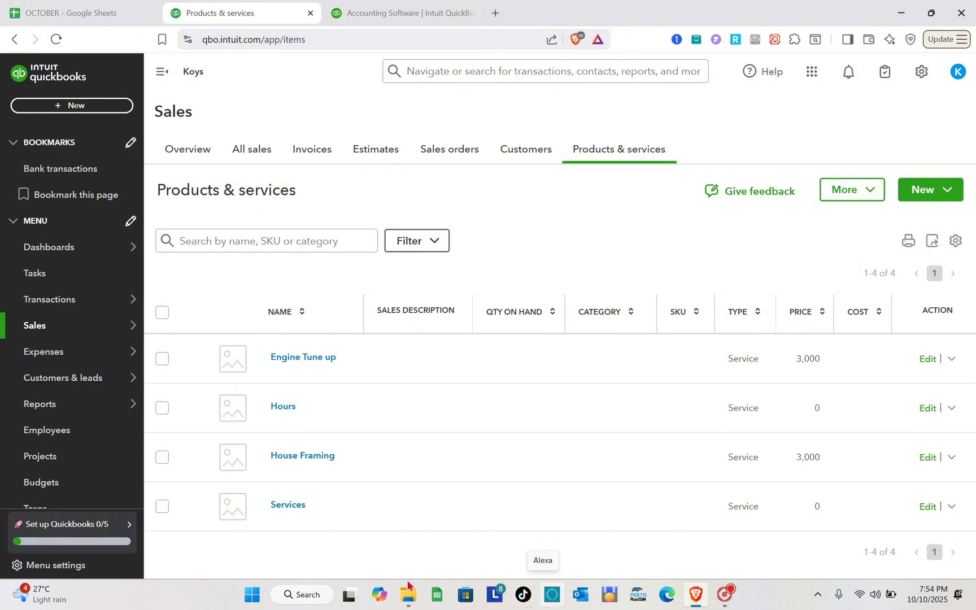
Open the customer list under Customers & leads, start a new customer record and look over its contact and address fields
mouse_move(91, 386)
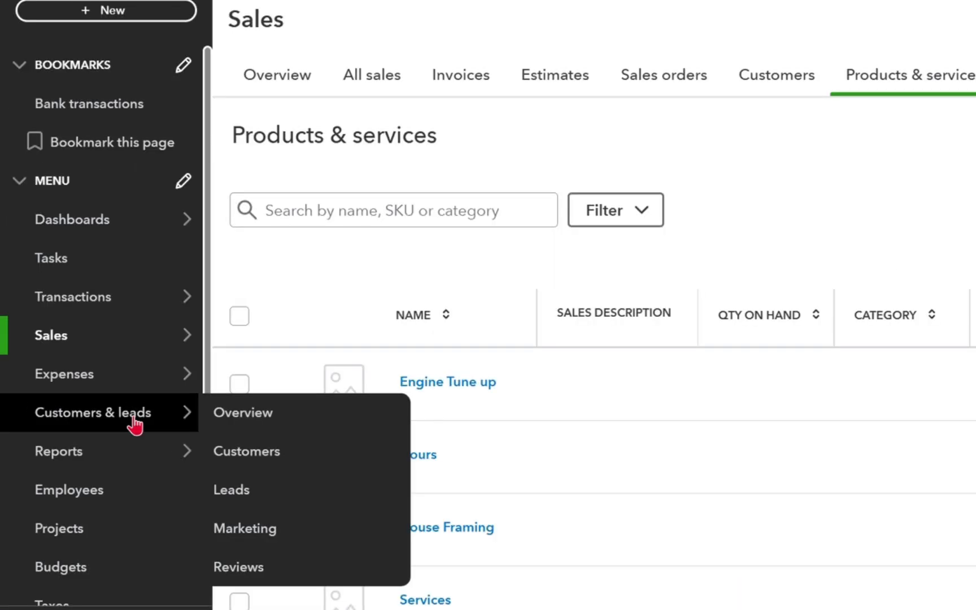
left_click(134, 424)
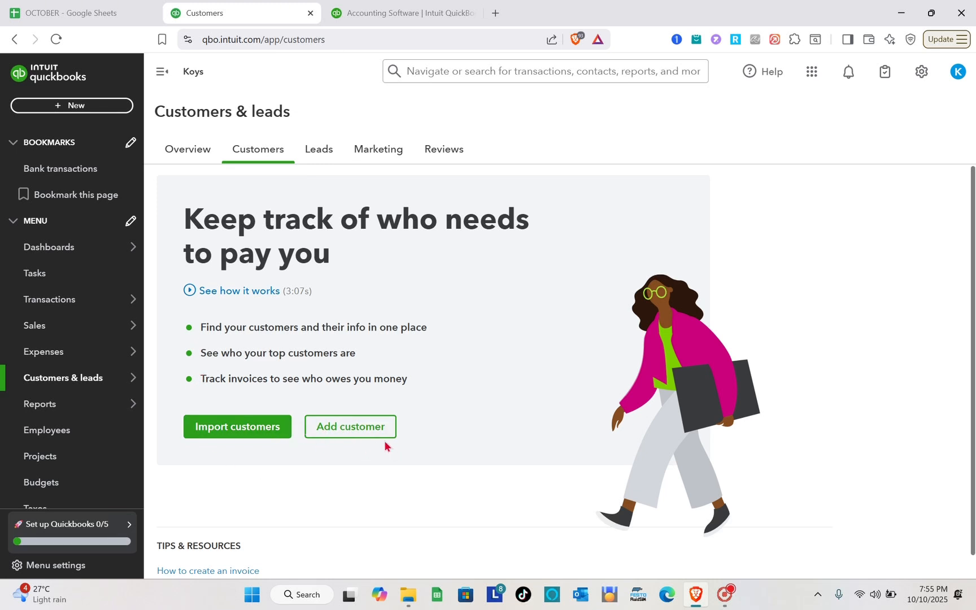
left_click(352, 430)
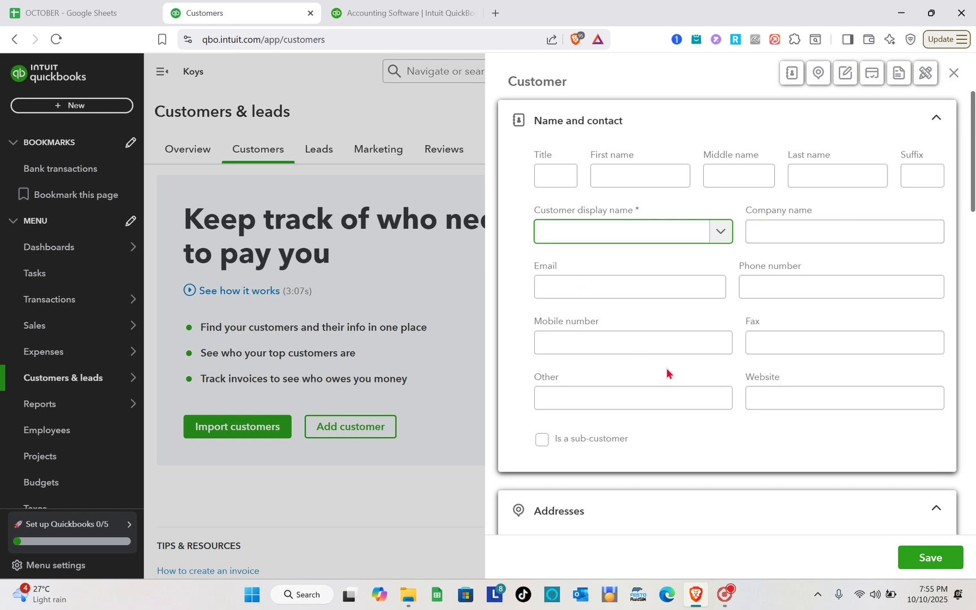
scroll(666, 368, "down", 5)
left_click(666, 367)
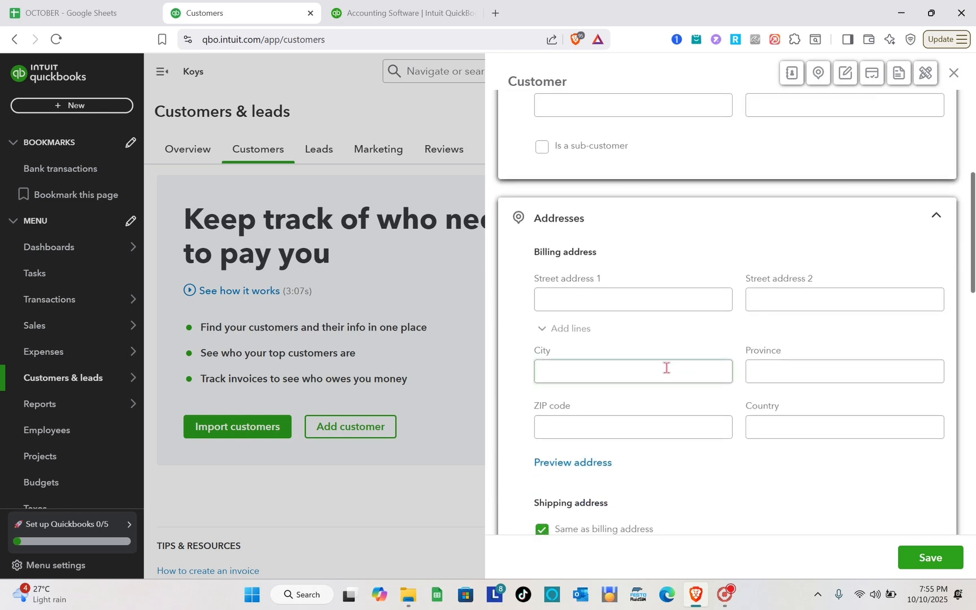
scroll(667, 369, "up", 5)
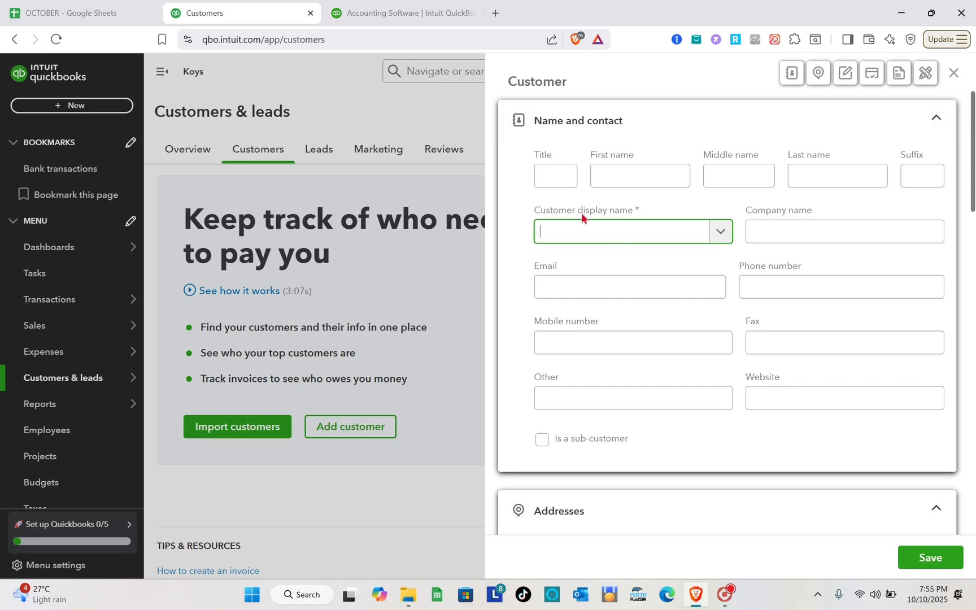
Review the new customer form's address, notes, payment, additional info and custom field sections, and close it without saving
scroll(615, 322, "down", 2)
scroll(615, 323, "down", 2)
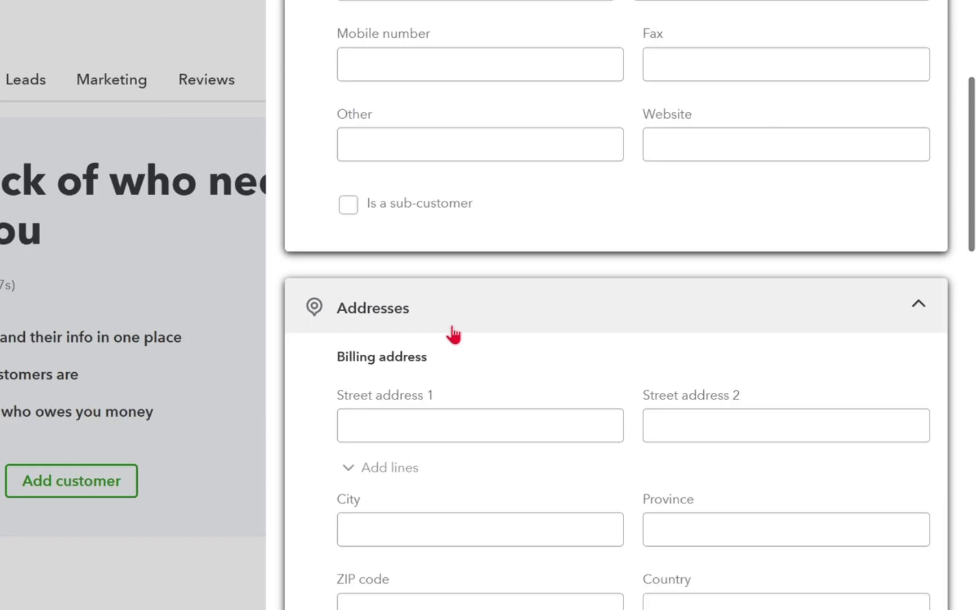
scroll(588, 346, "down", 2)
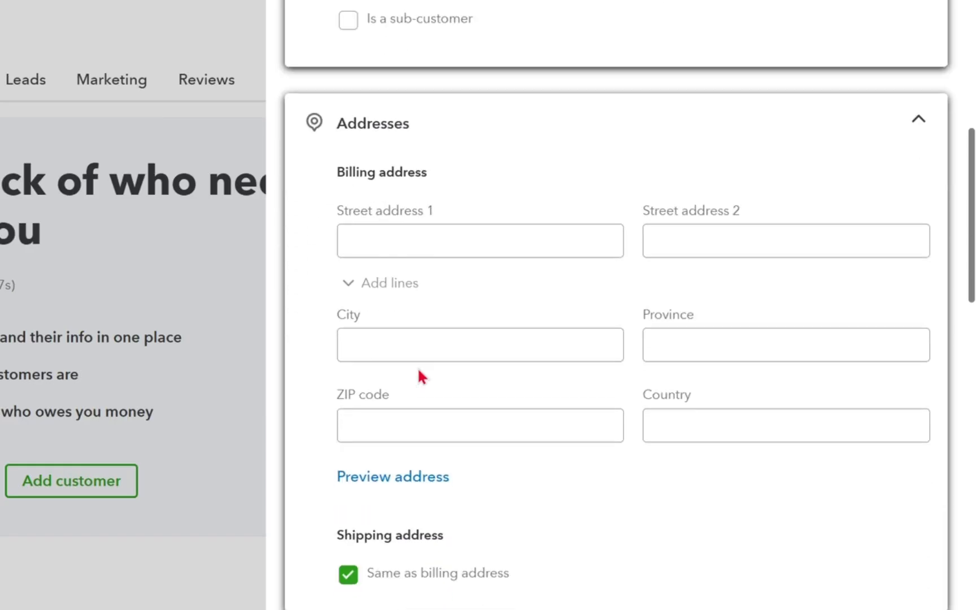
scroll(418, 371, "down", 5)
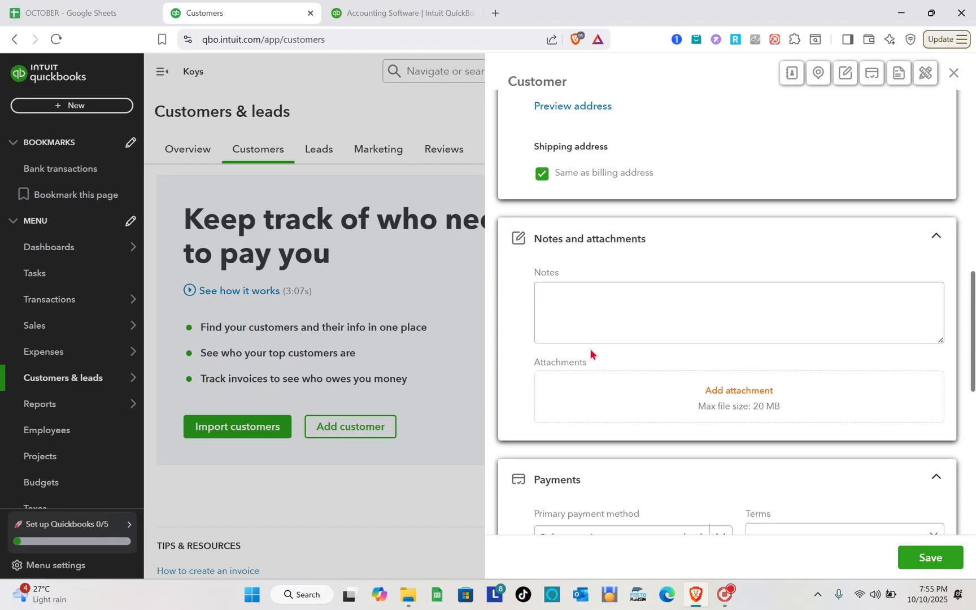
scroll(590, 353, "down", 2)
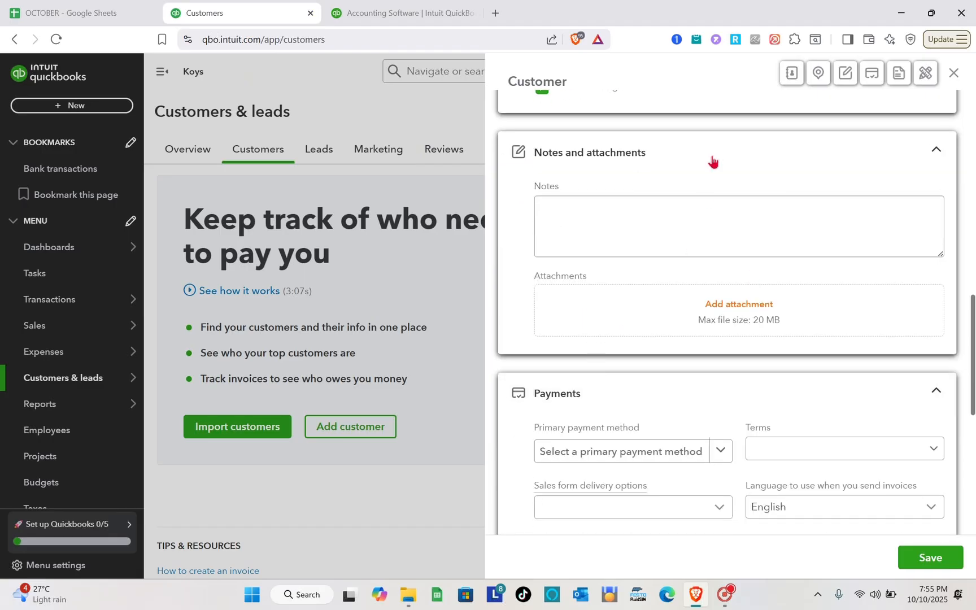
scroll(682, 313, "down", 1)
scroll(682, 315, "down", 2)
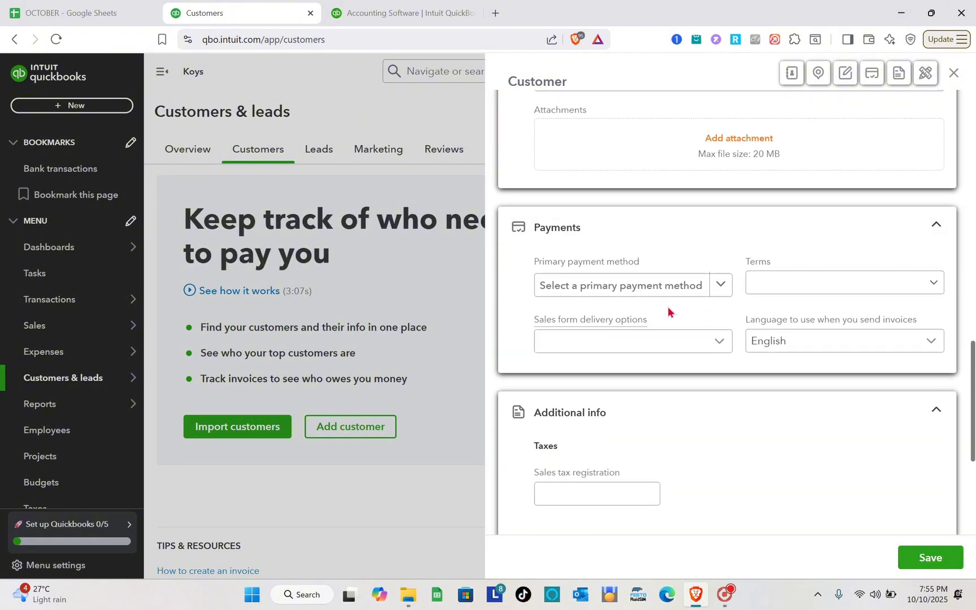
scroll(640, 346, "down", 3)
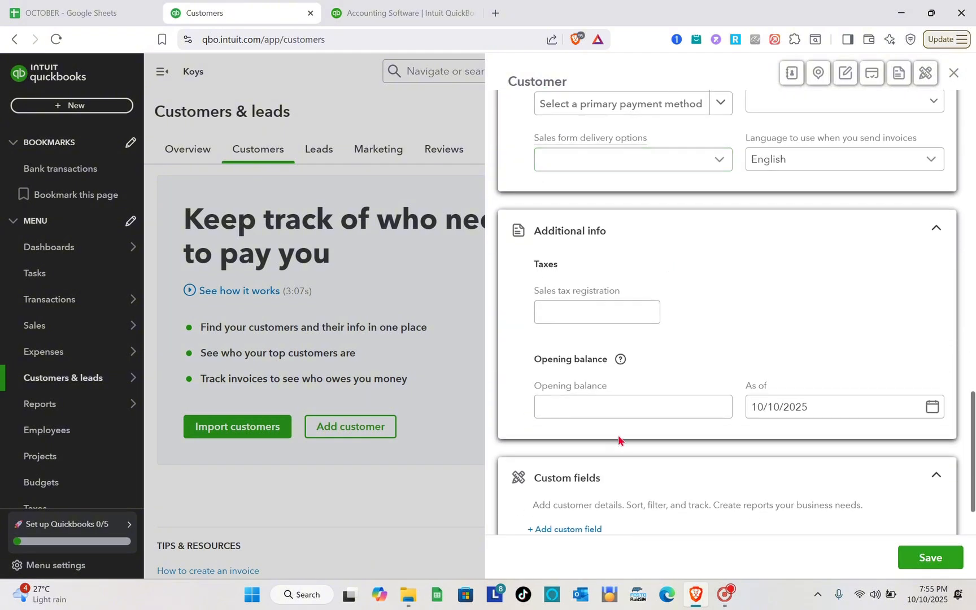
scroll(618, 438, "down", 2)
scroll(618, 439, "up", 8)
scroll(618, 439, "up", 8)
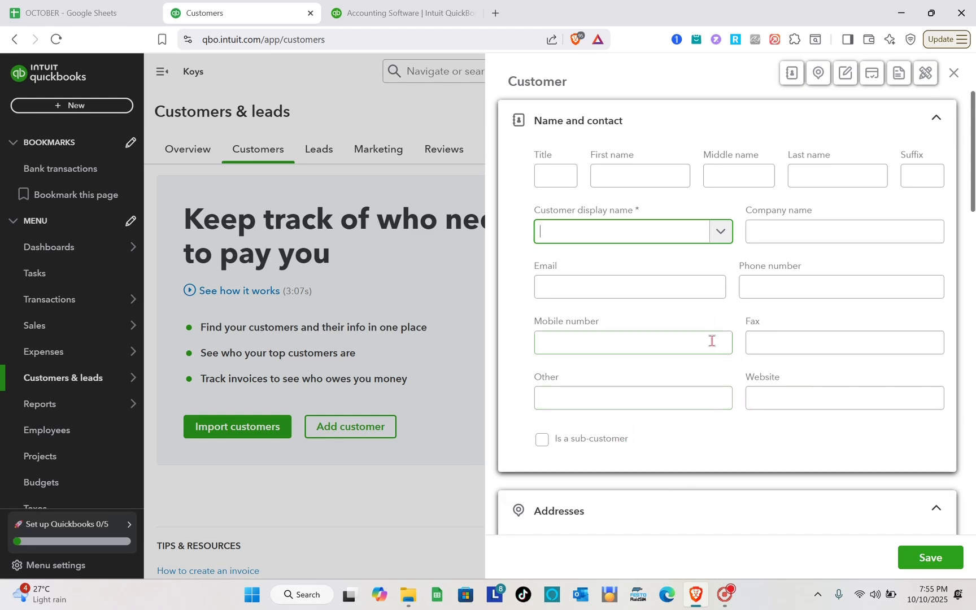
scroll(710, 340, "down", 5)
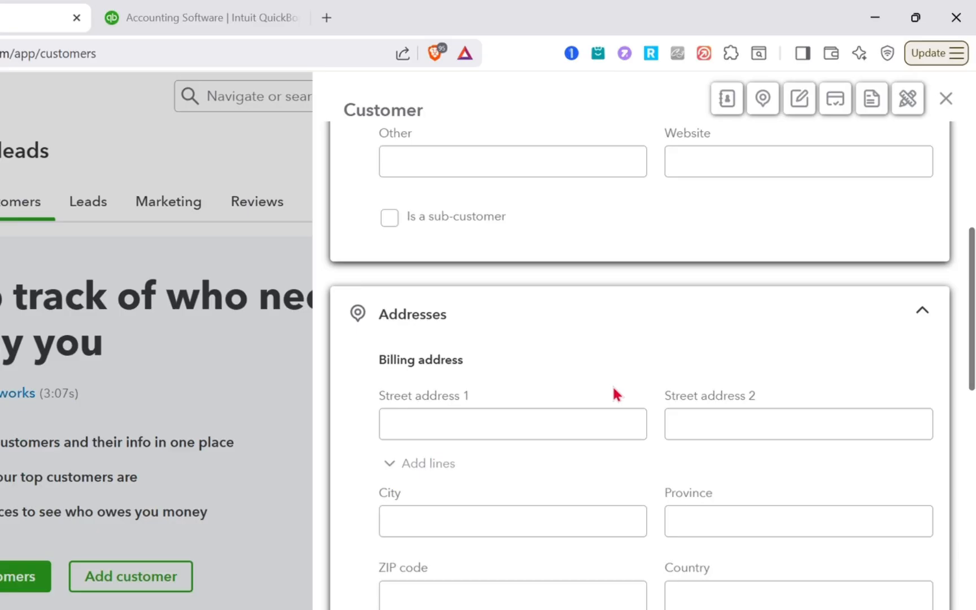
left_click(946, 105)
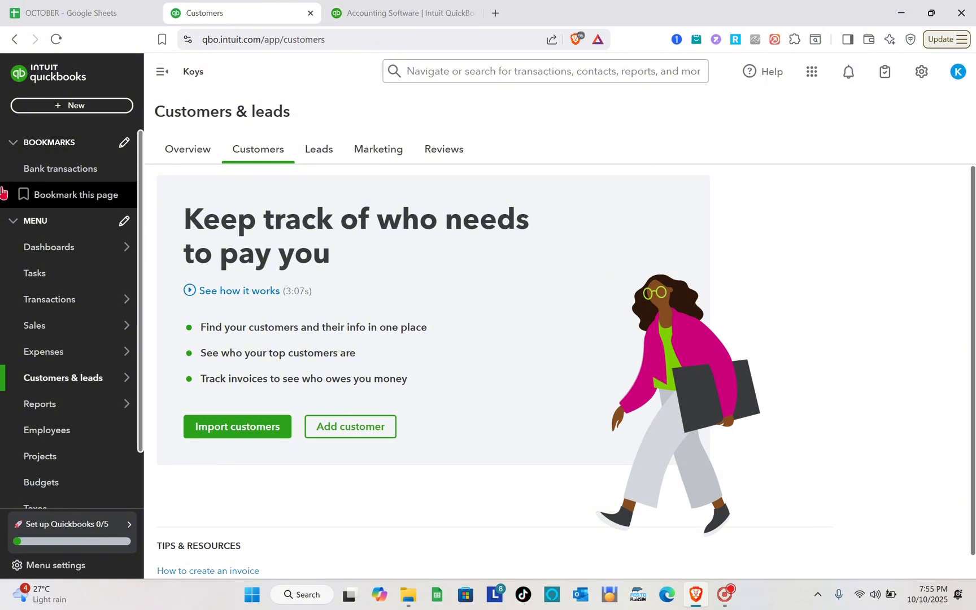
Open a new estimate, review its customer, date, product/service line and message fields, and close it without saving
left_click(72, 110)
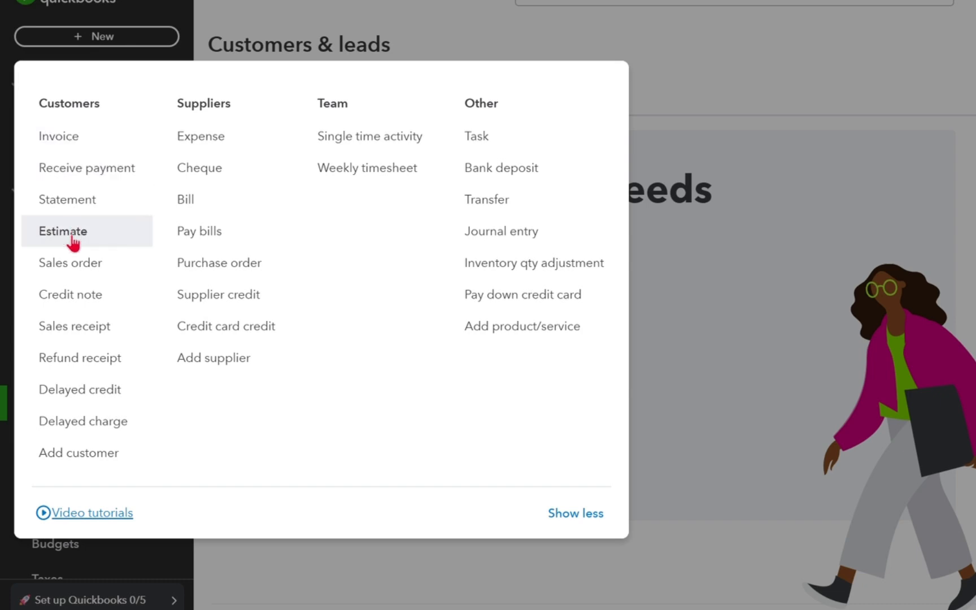
left_click(72, 239)
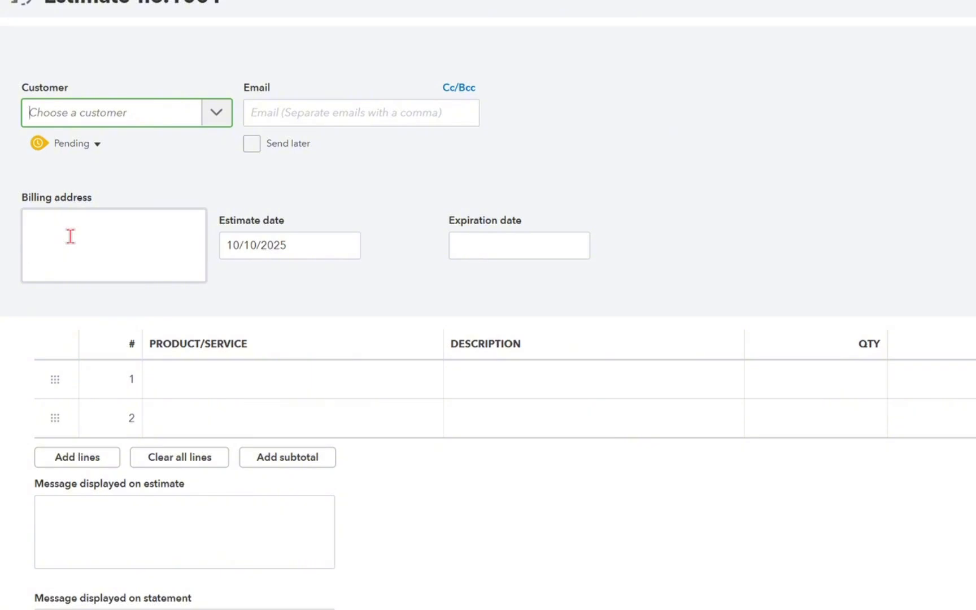
scroll(384, 417, "down", 2)
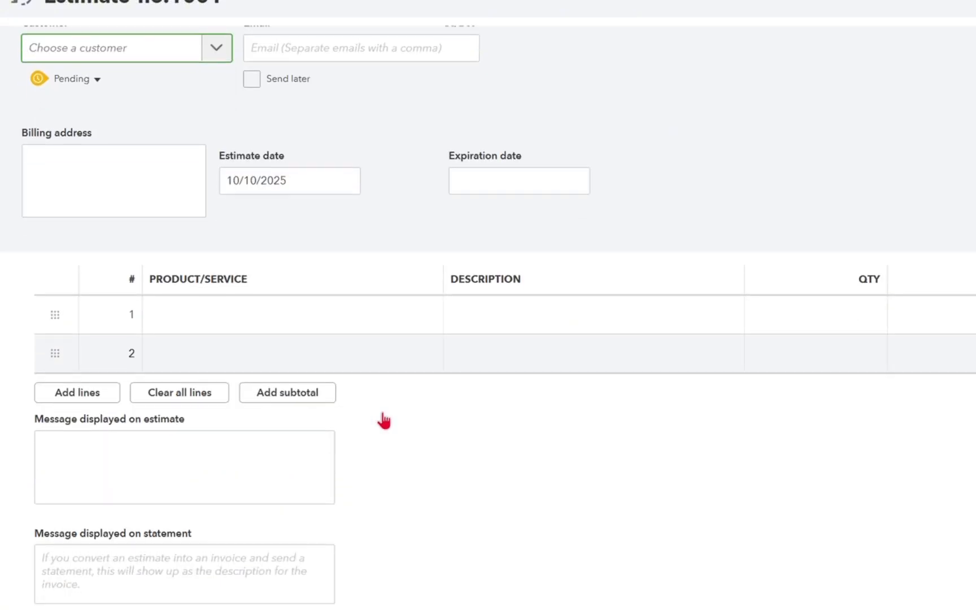
scroll(382, 417, "up", 2)
scroll(261, 370, "up", 1)
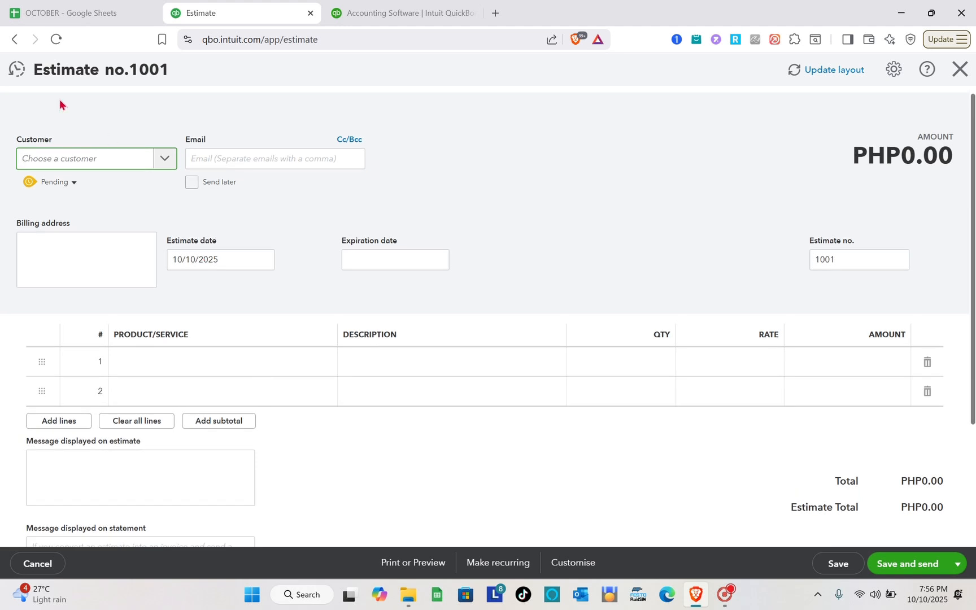
scroll(229, 172, "down", 1)
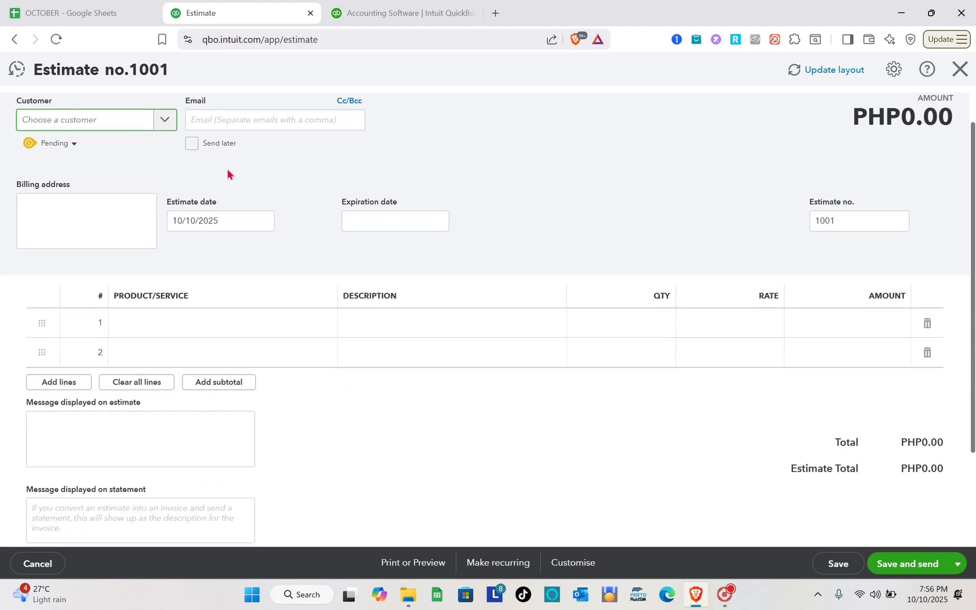
scroll(154, 240, "down", 1)
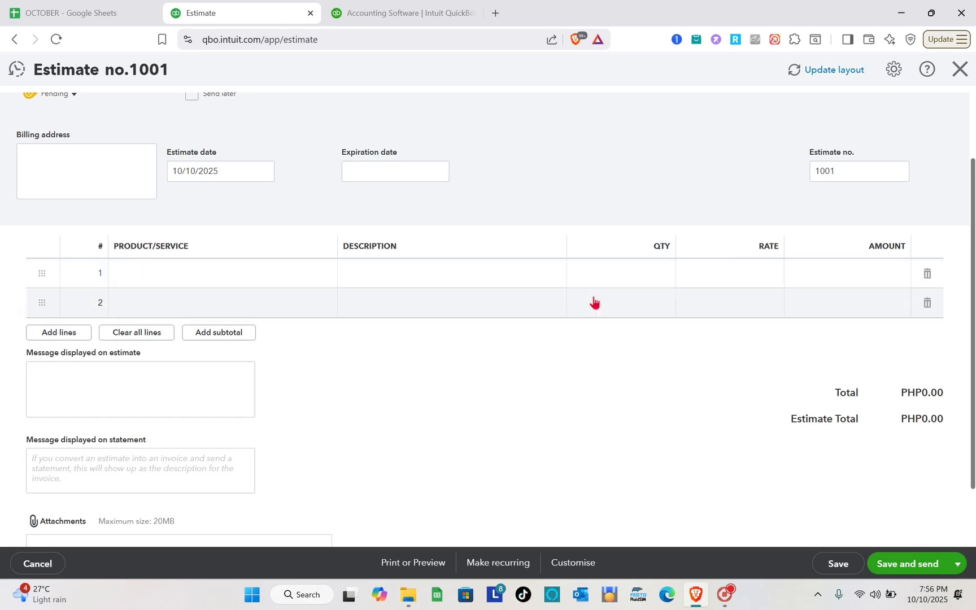
scroll(593, 301, "down", 1)
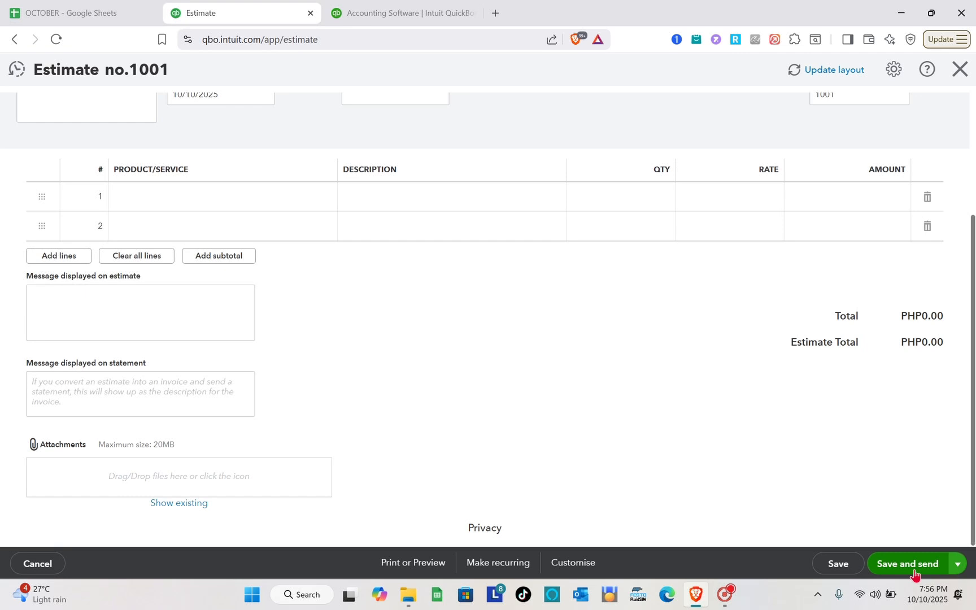
left_click(958, 70)
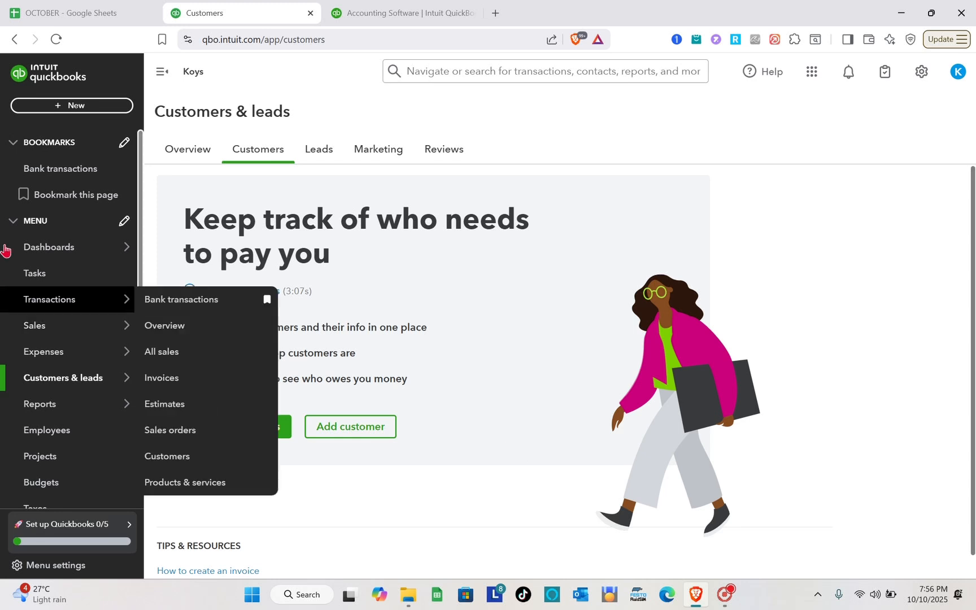
Go to the Expenses page and start a new bill transaction
mouse_move(65, 355)
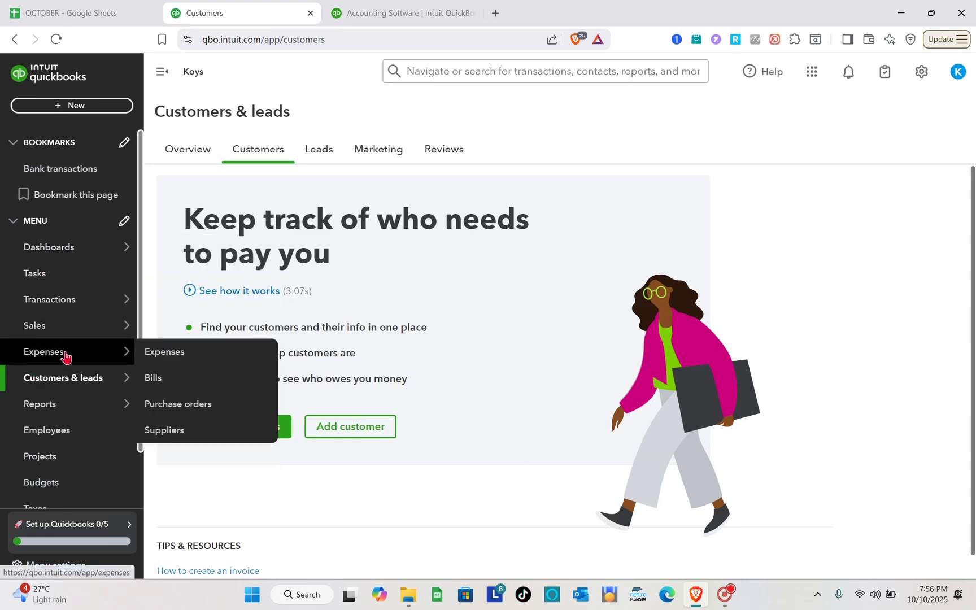
left_click(65, 355)
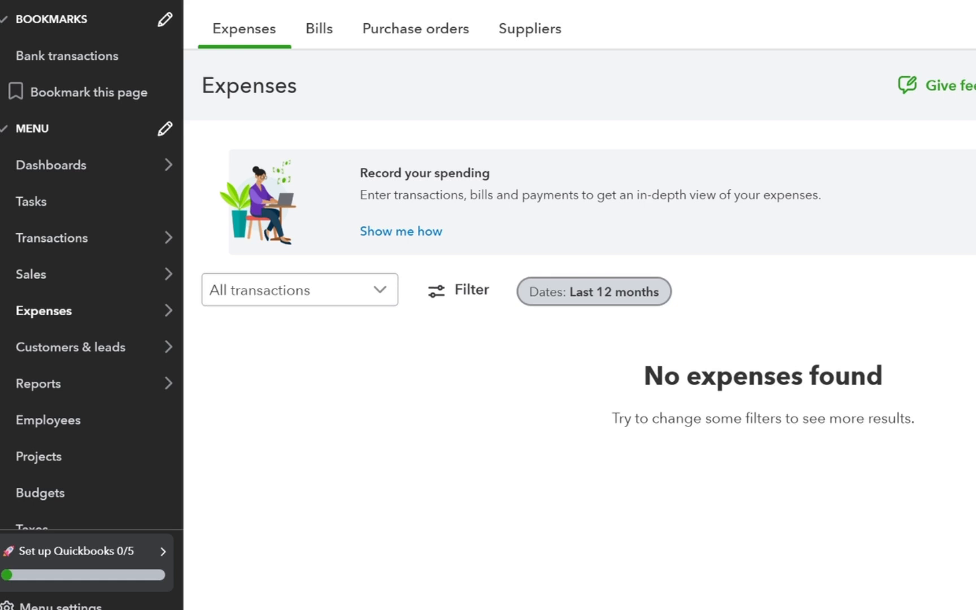
mouse_move(60, 326)
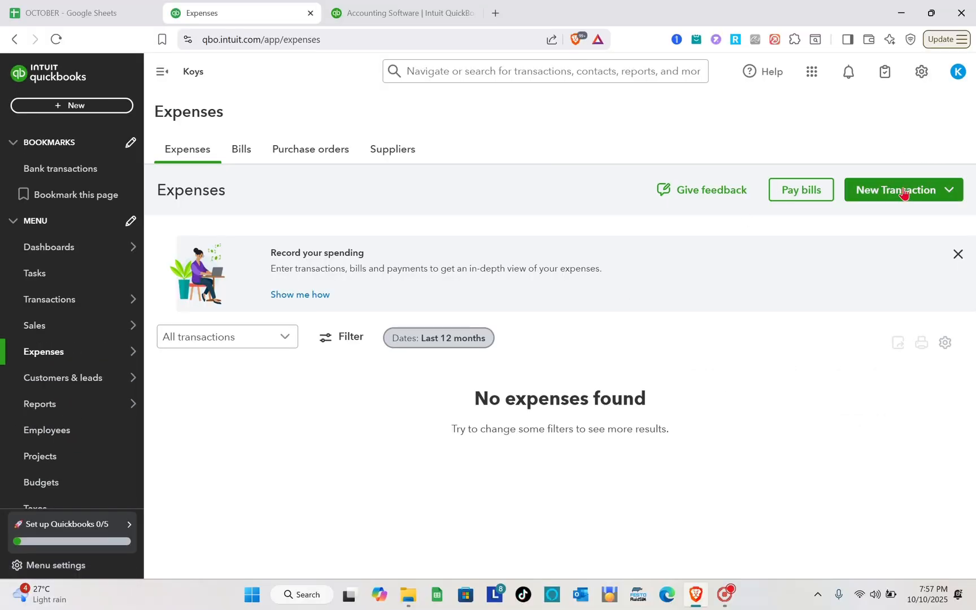
left_click(888, 194)
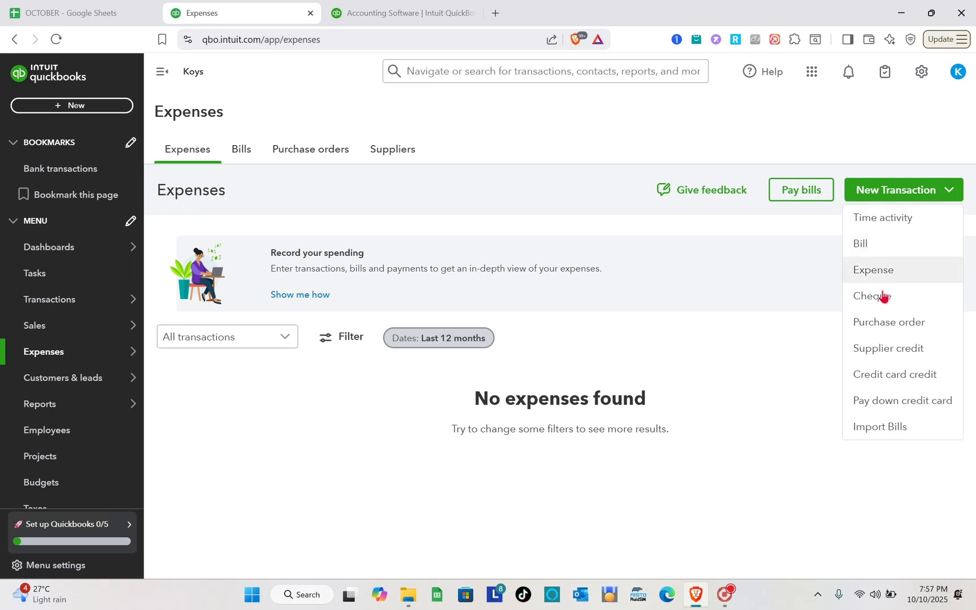
left_click(874, 249)
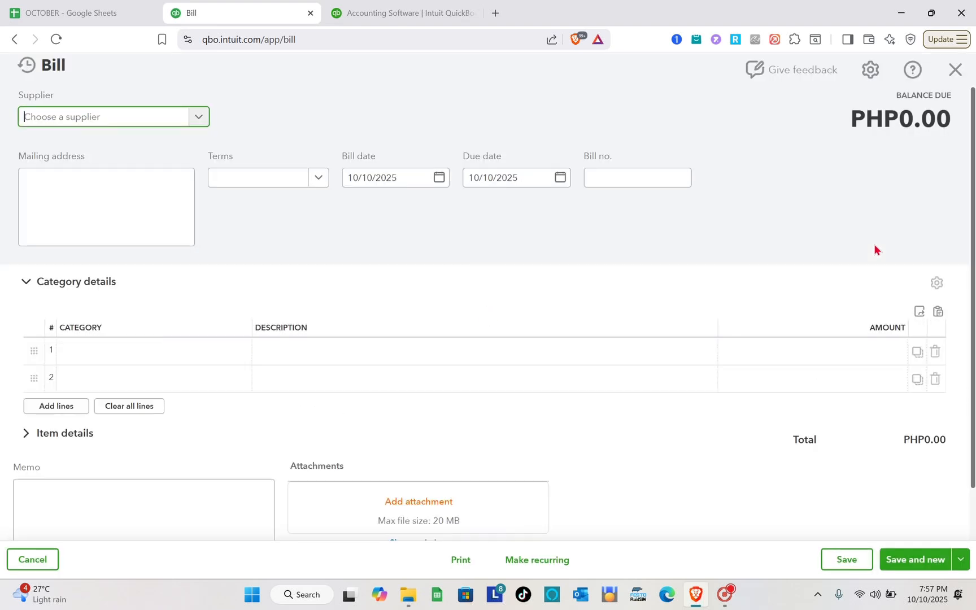
Check the supplier choices and the first line's expense categories on the blank bill, and close it without saving
left_click(198, 118)
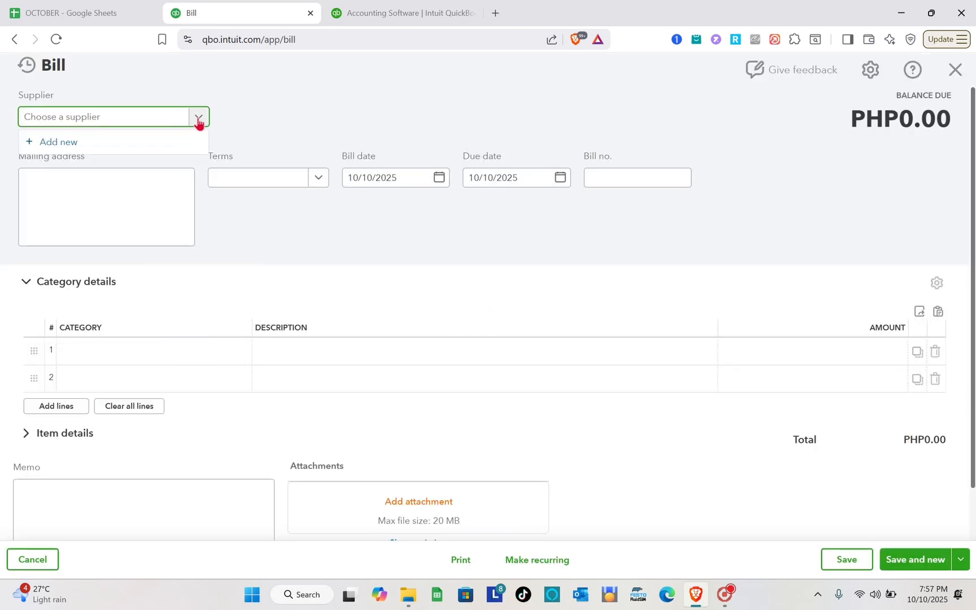
left_click(115, 246)
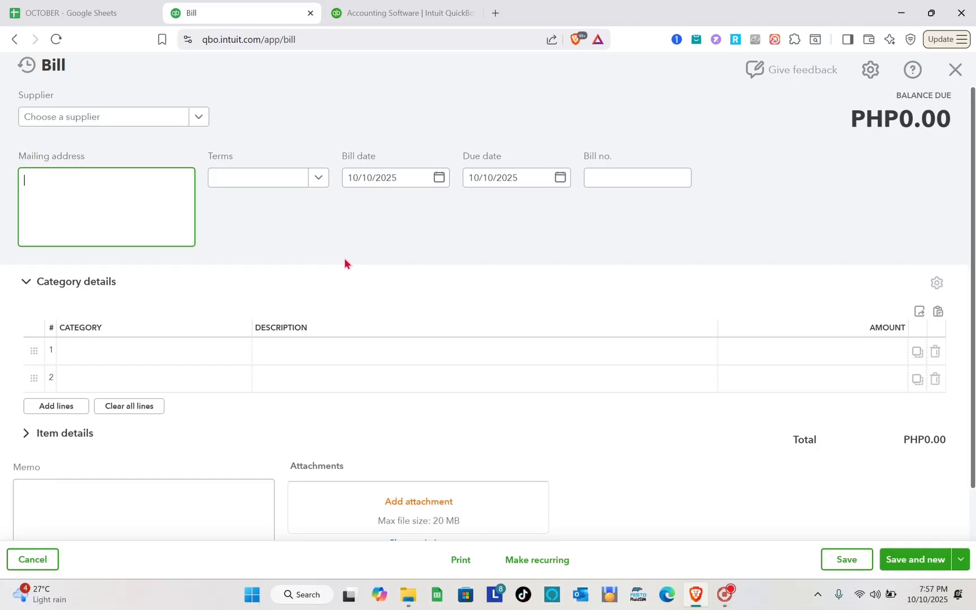
scroll(444, 305, "down", 1)
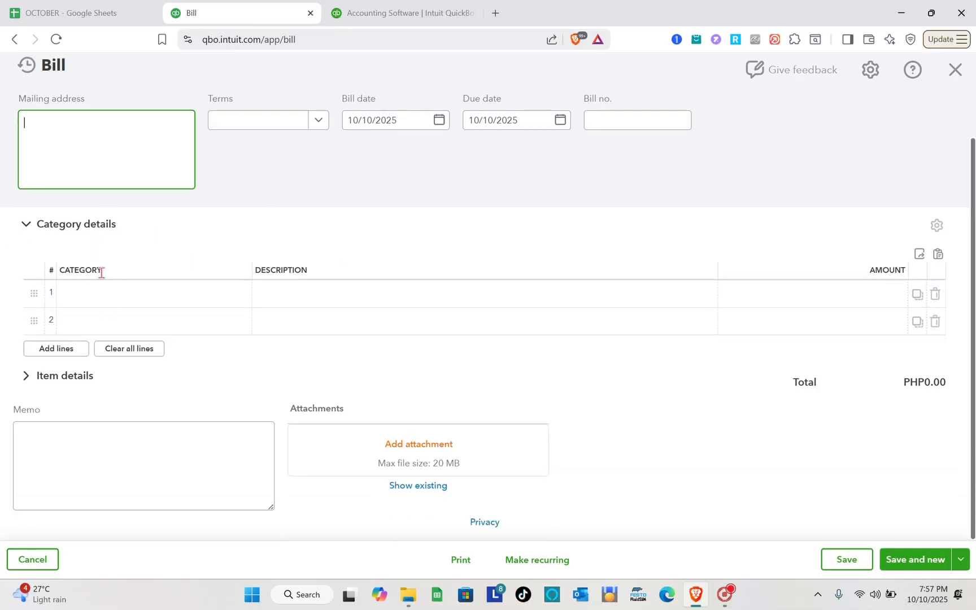
left_click(119, 291)
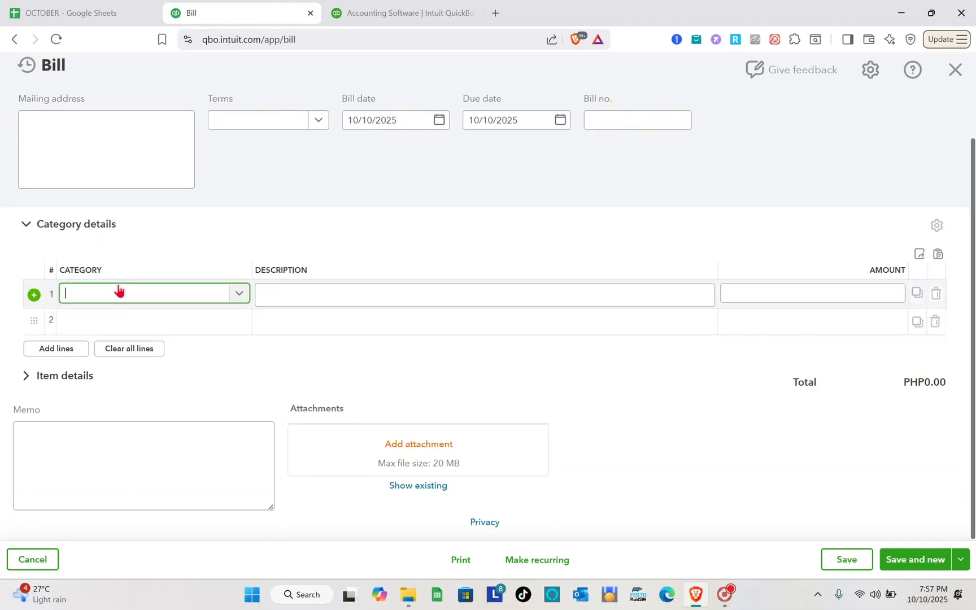
left_click(238, 292)
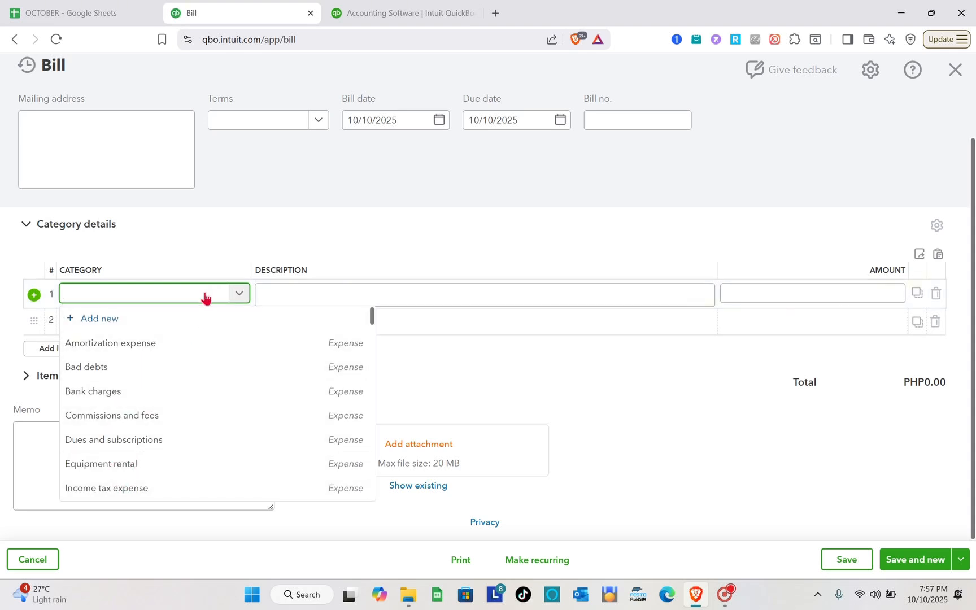
left_click(241, 292)
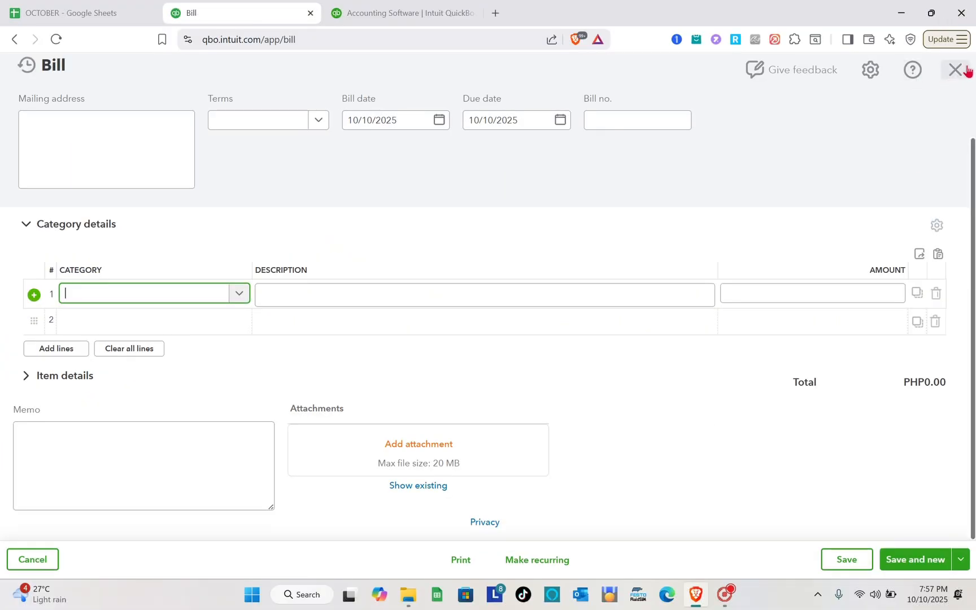
left_click(966, 70)
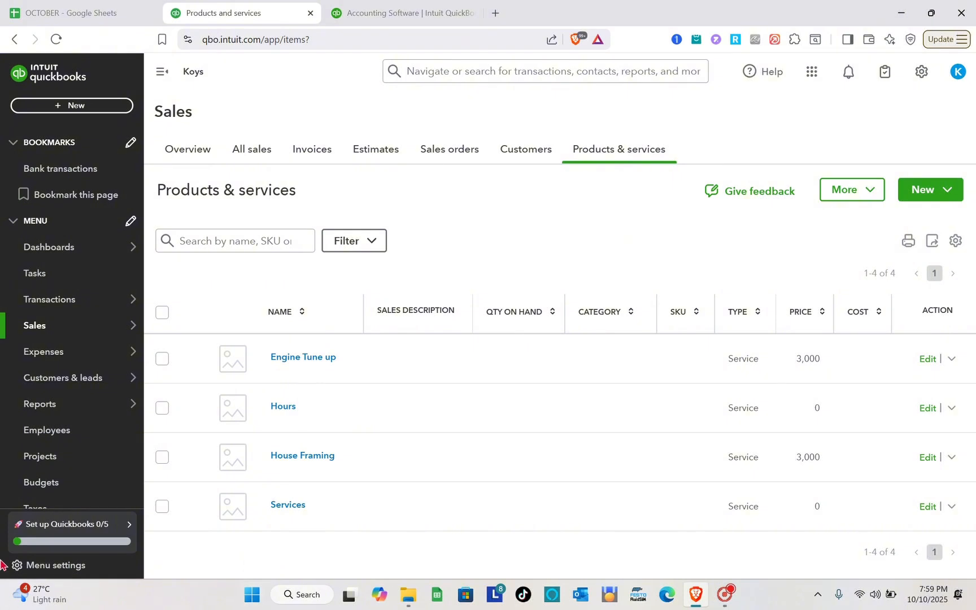
Open the Reports area and look at the custom and management report pages
scroll(113, 339, "down", 2)
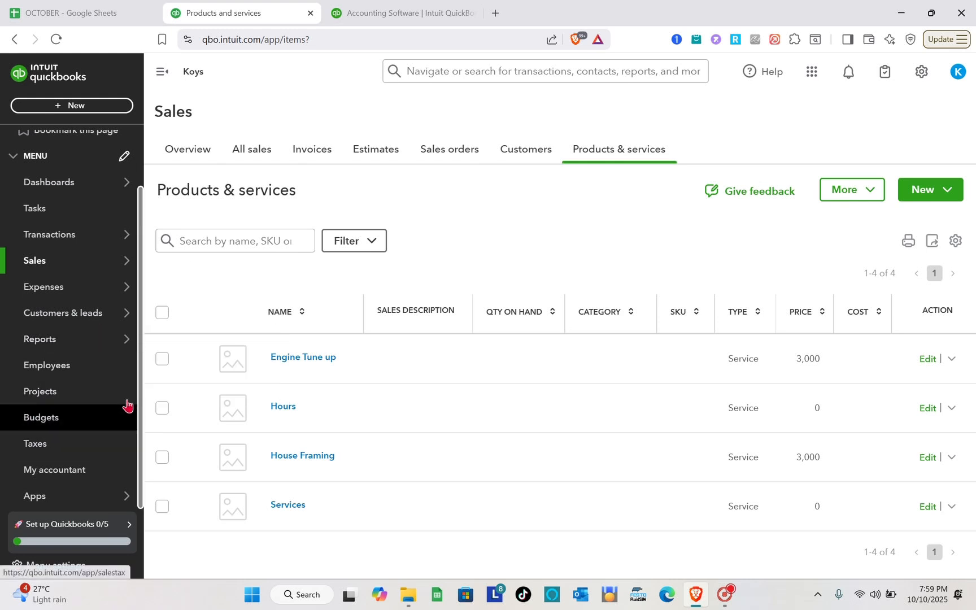
mouse_move(87, 344)
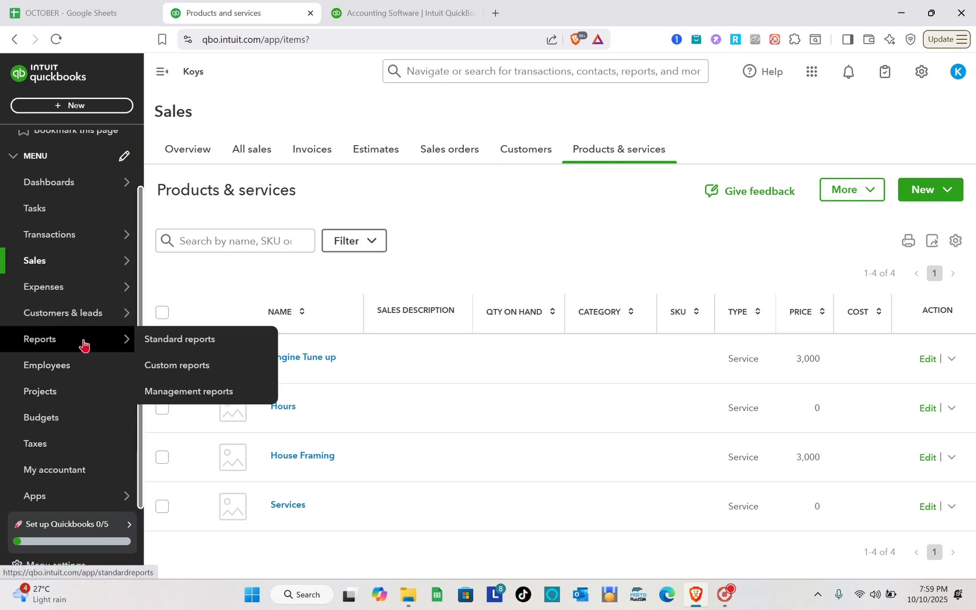
left_click(83, 344)
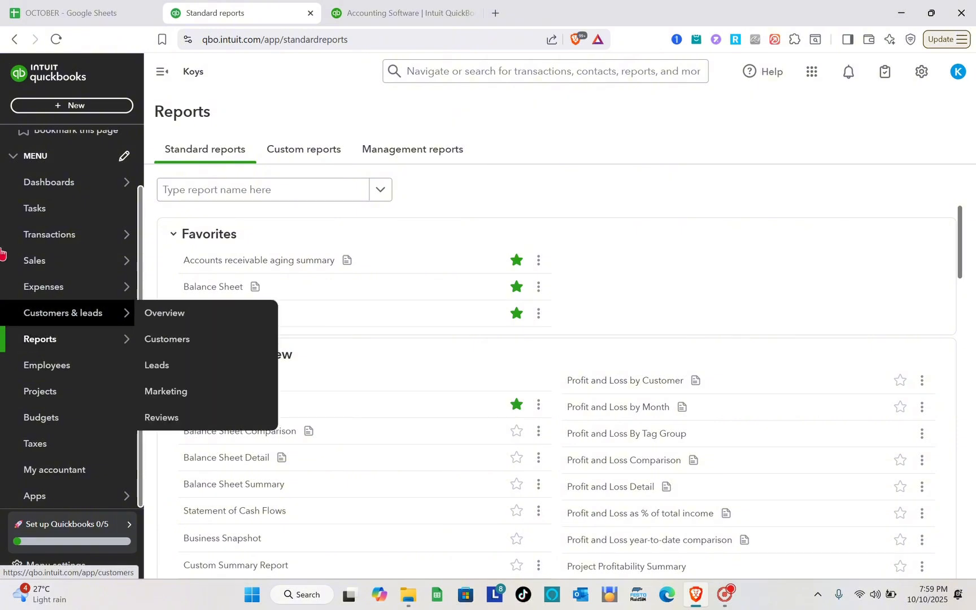
left_click(303, 153)
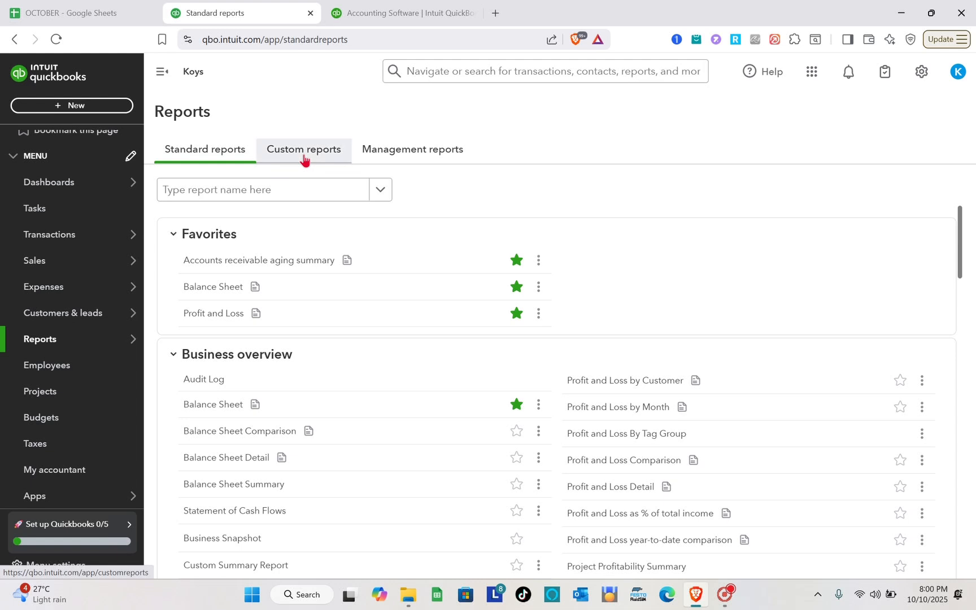
left_click(438, 160)
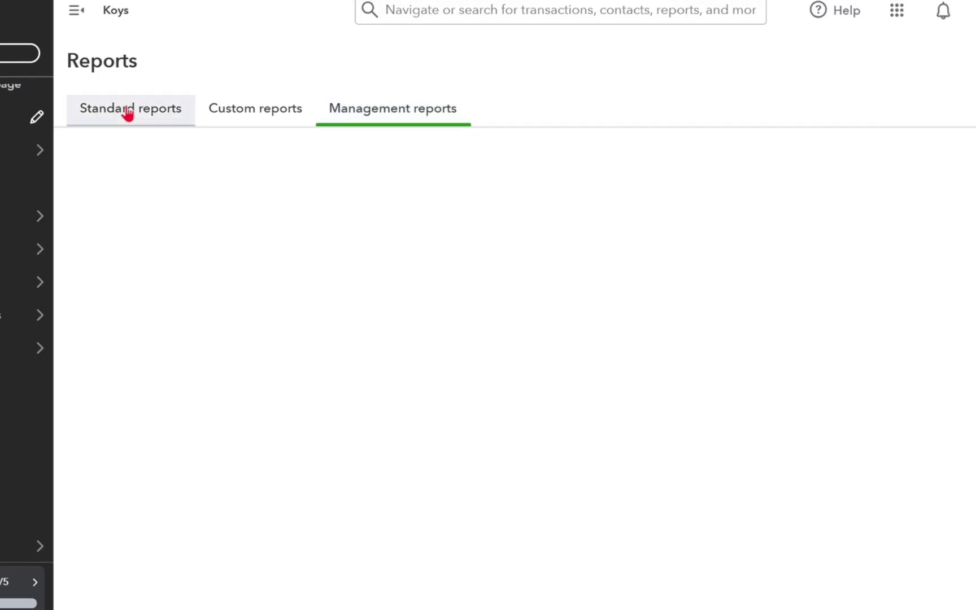
Return to the standard reports and open Profit and Loss by Month from the business overview group
left_click(128, 111)
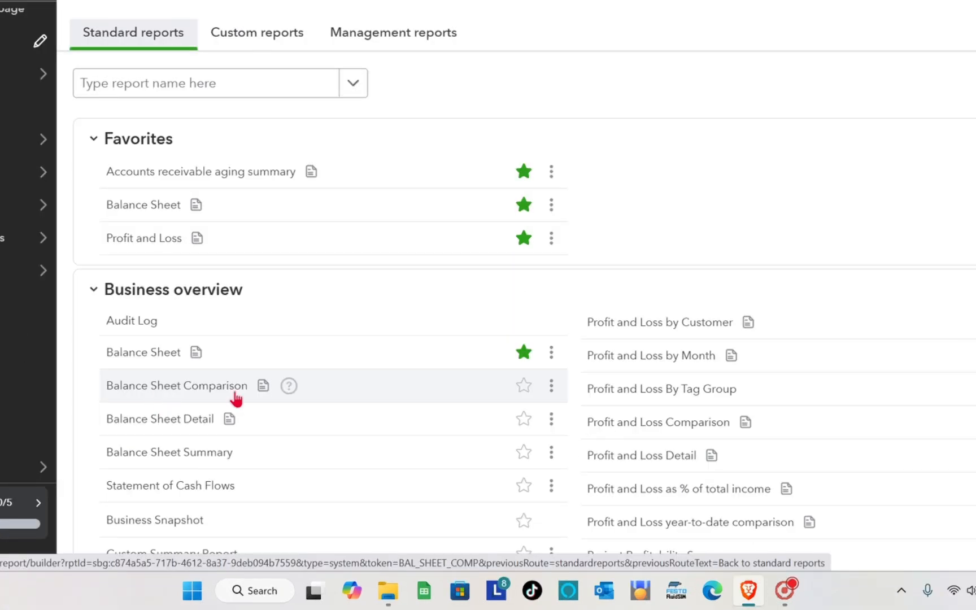
scroll(629, 519, "down", 2)
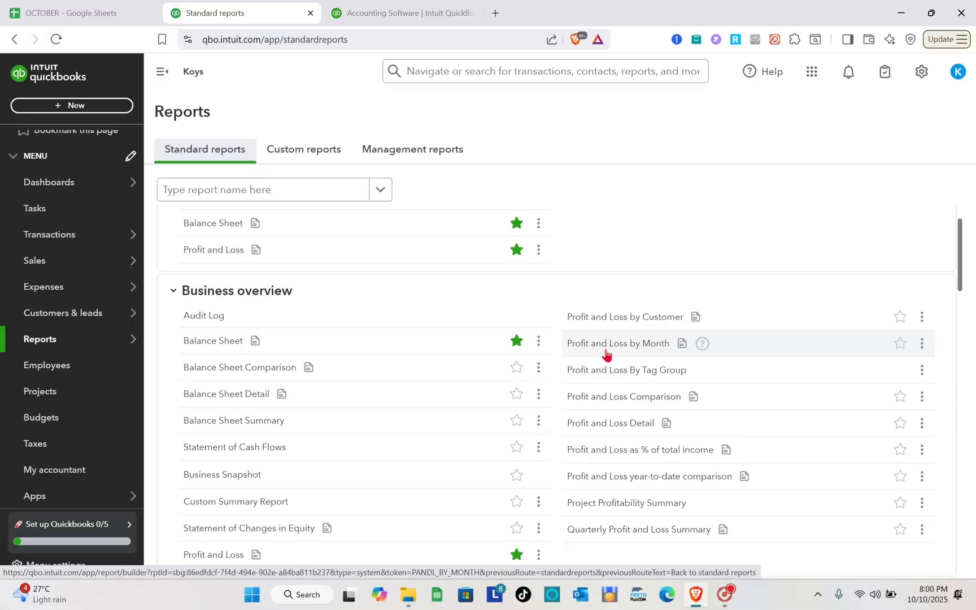
left_click(606, 351)
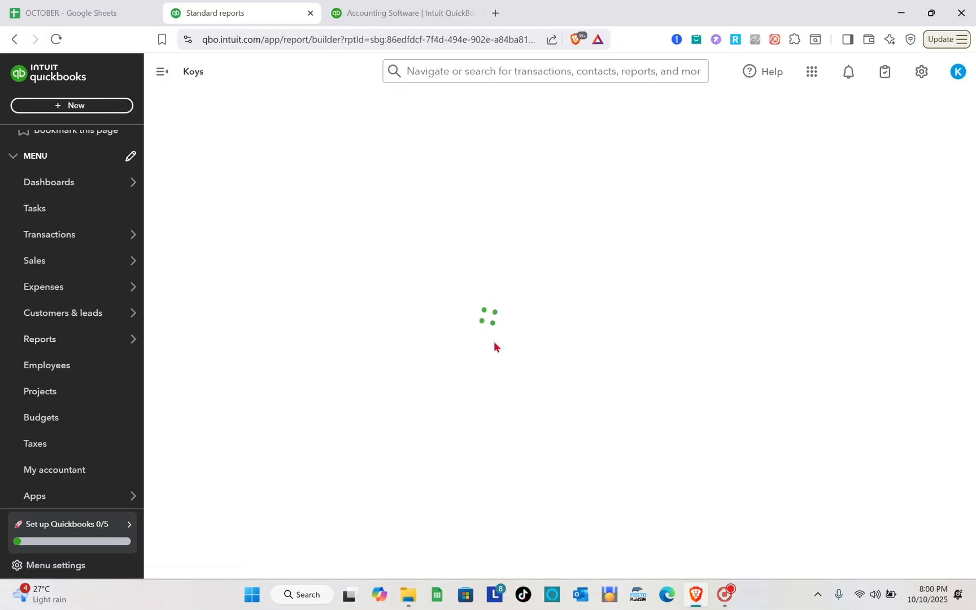